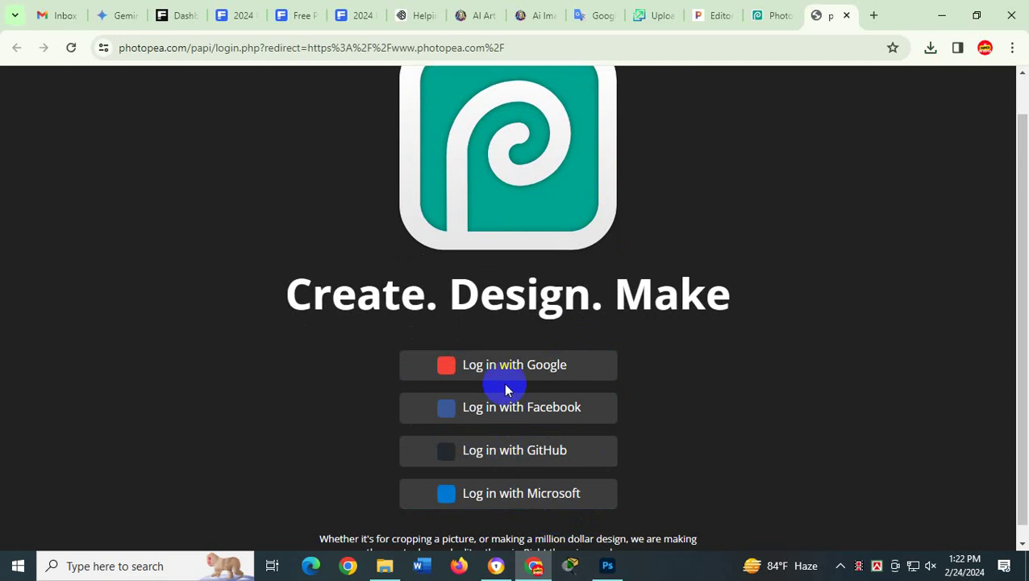
Log in to Photopea with Google and close the account dialog.
left_click(509, 348)
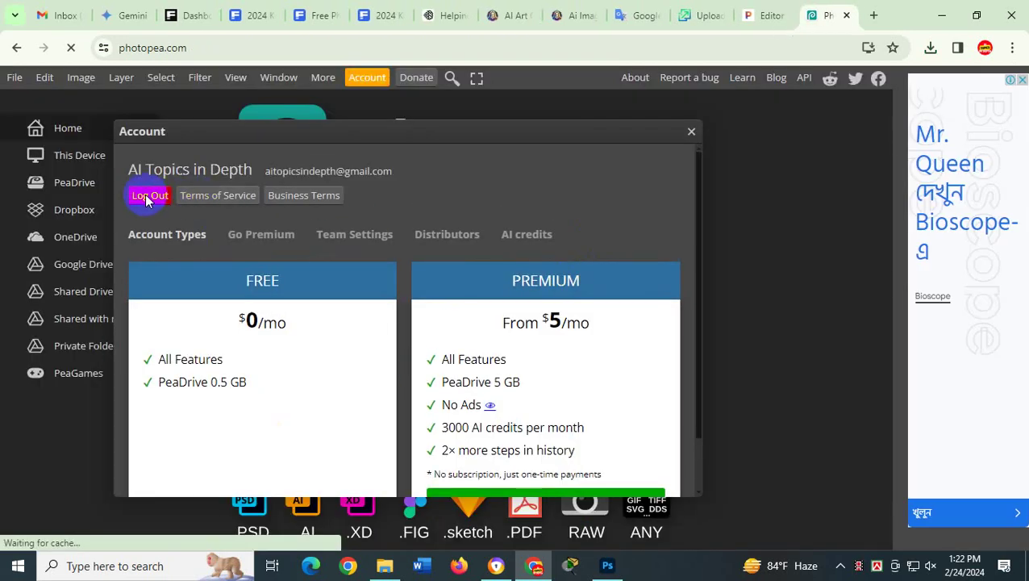
left_click(690, 132)
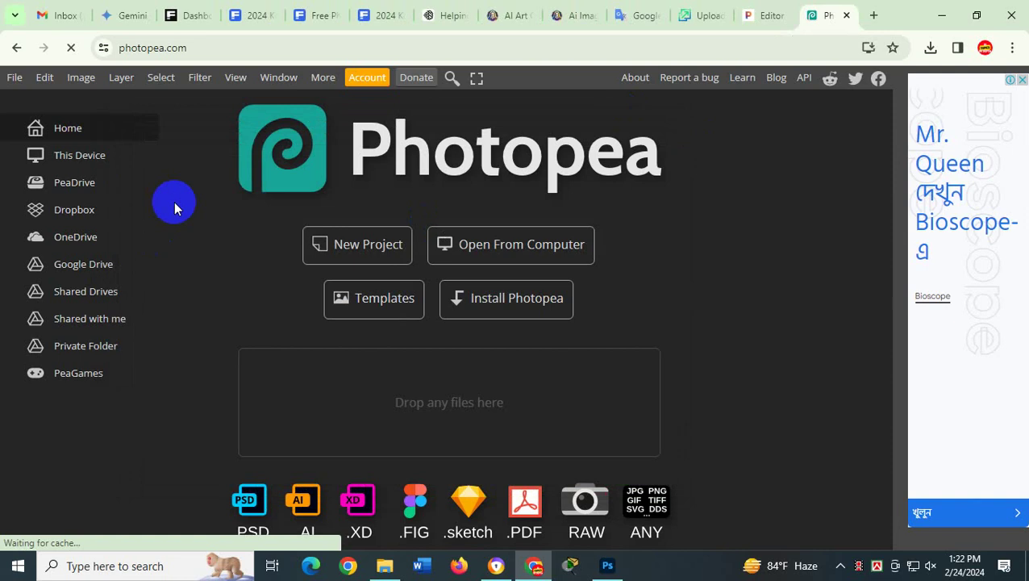
Open the blue Default_Vintage_tshirt_print_design image from the Downloads folder in Photopea.
left_click(385, 566)
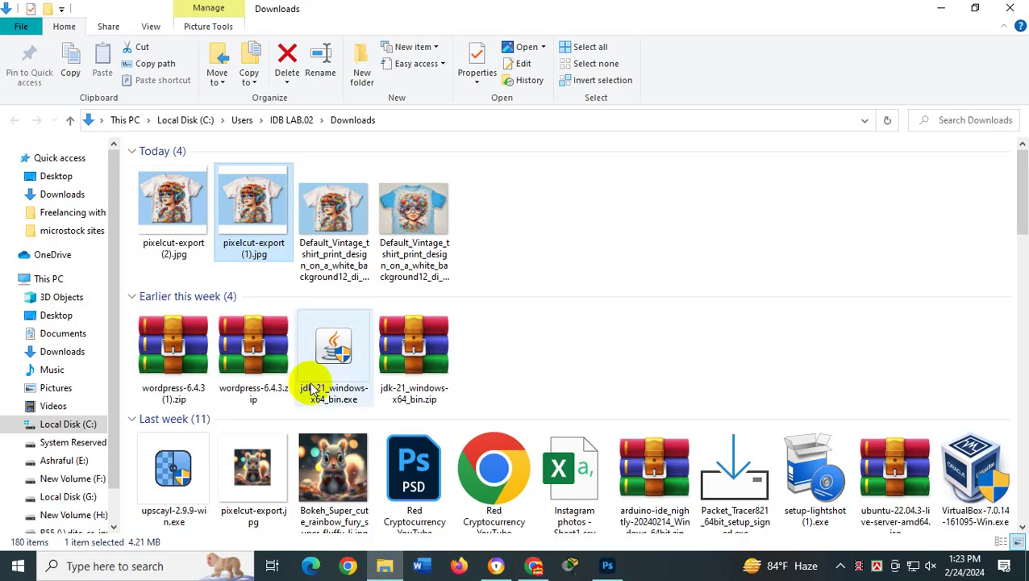
left_click(330, 246)
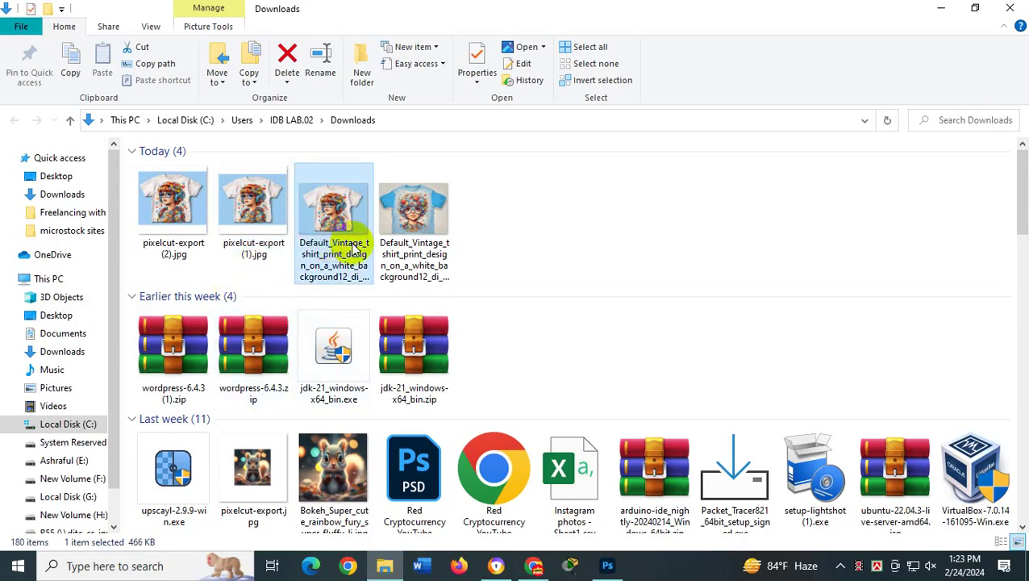
left_click(391, 230)
left_click_drag(421, 234, 524, 295)
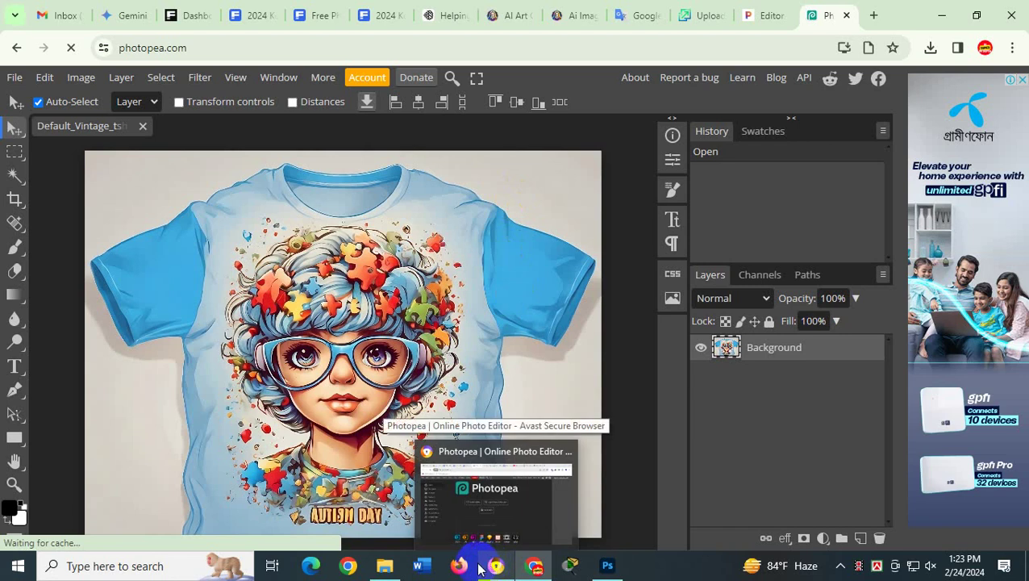
Switch to the Google Docs notes and look up the image resize command under "Photoshop Edit part".
left_click(493, 569)
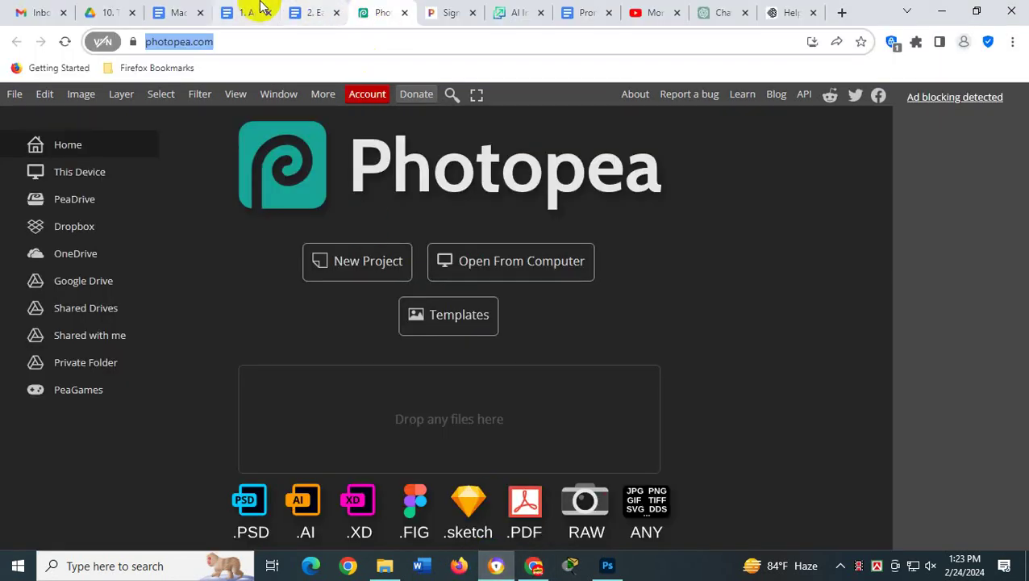
left_click(299, 11)
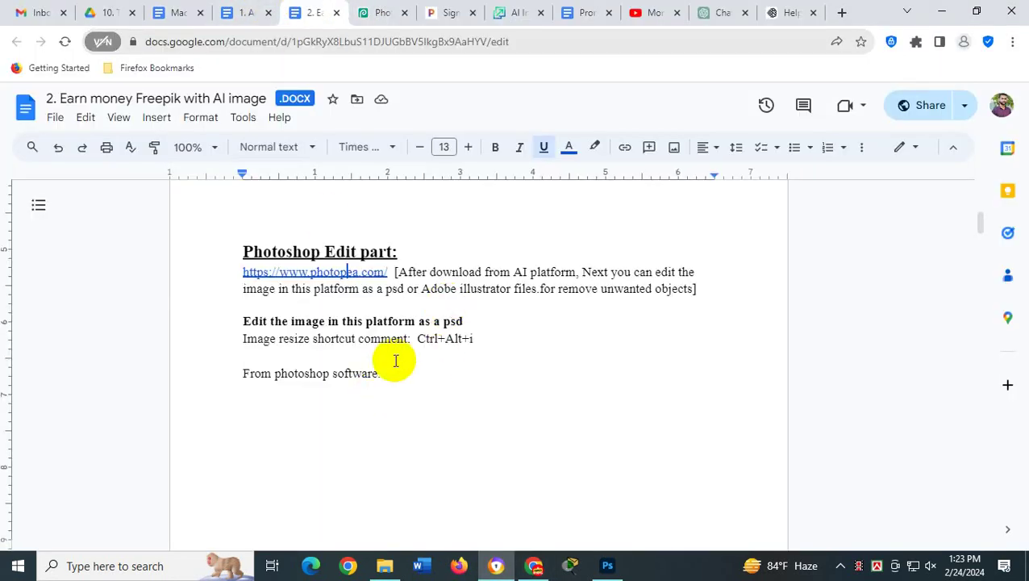
left_click_drag(413, 340, 475, 342)
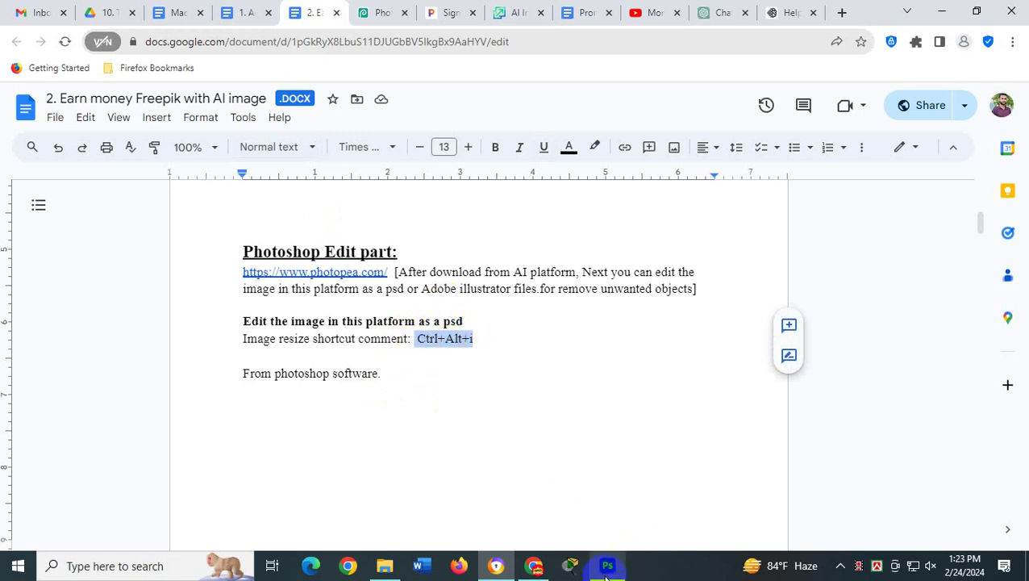
Return to Photopea and open the Image Size dialog for the T-shirt image, moving it clear of the left sleeve.
left_click(533, 566)
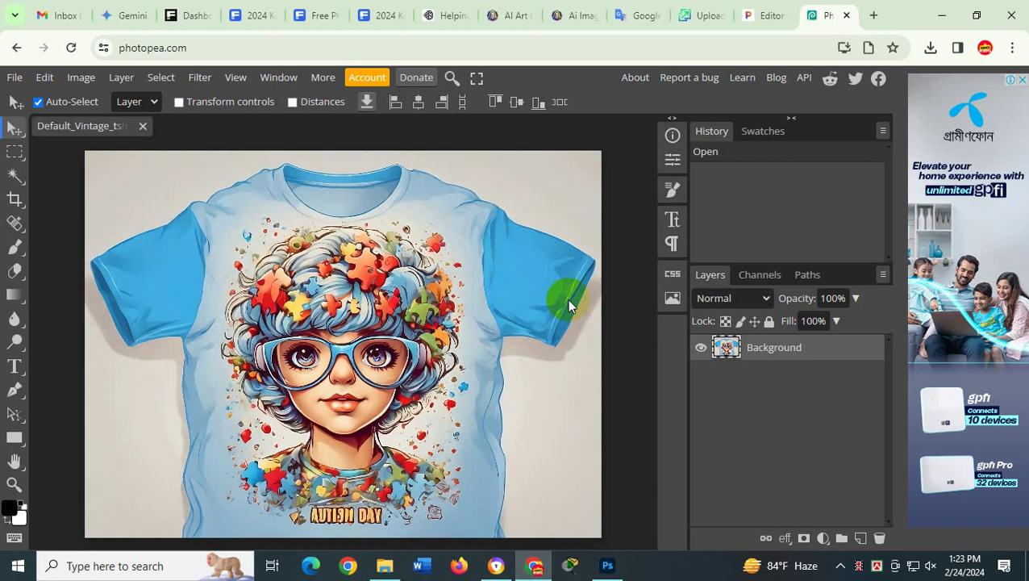
key("ctrl+alt+i")
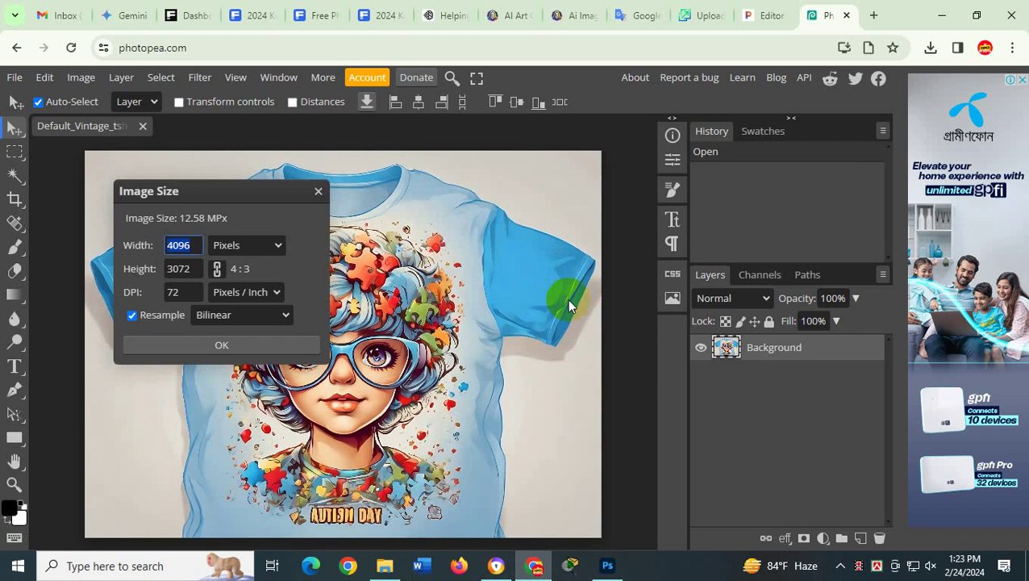
left_click_drag(193, 191, 454, 208)
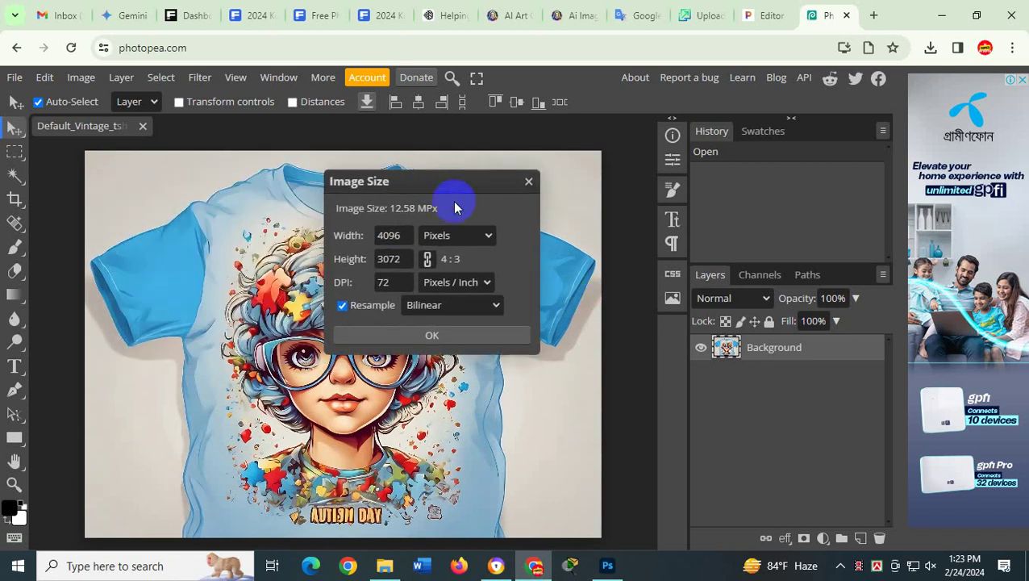
Switch to Photoshop and open the same blue T-shirt image there from the Downloads folder.
left_click(607, 565)
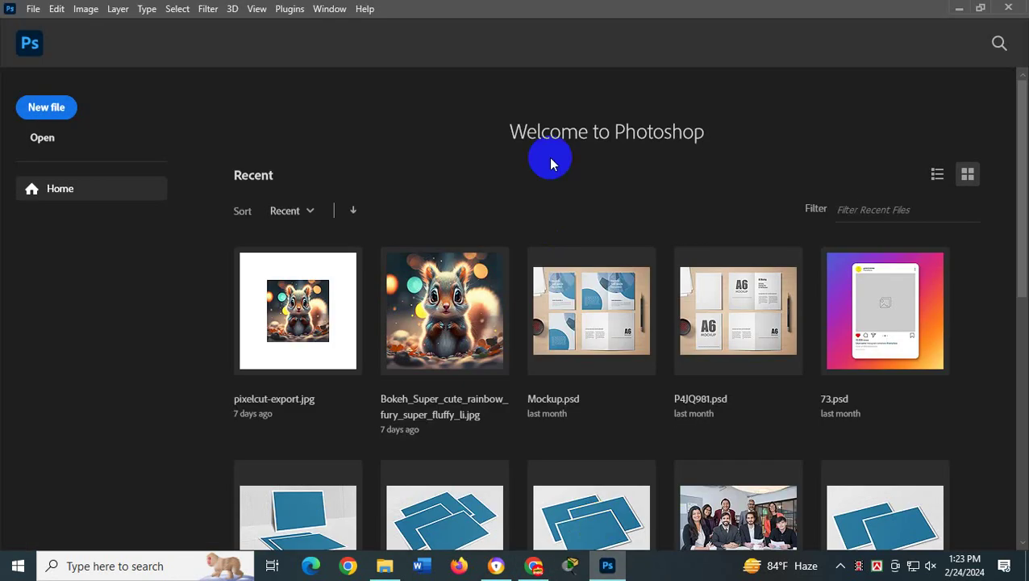
left_click(385, 565)
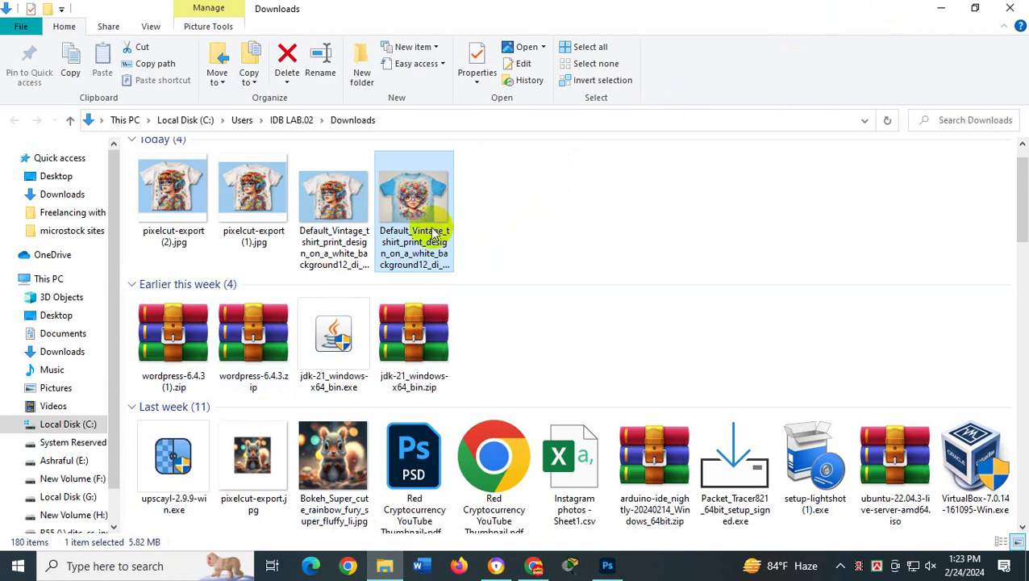
left_click_drag(434, 233, 64, 113)
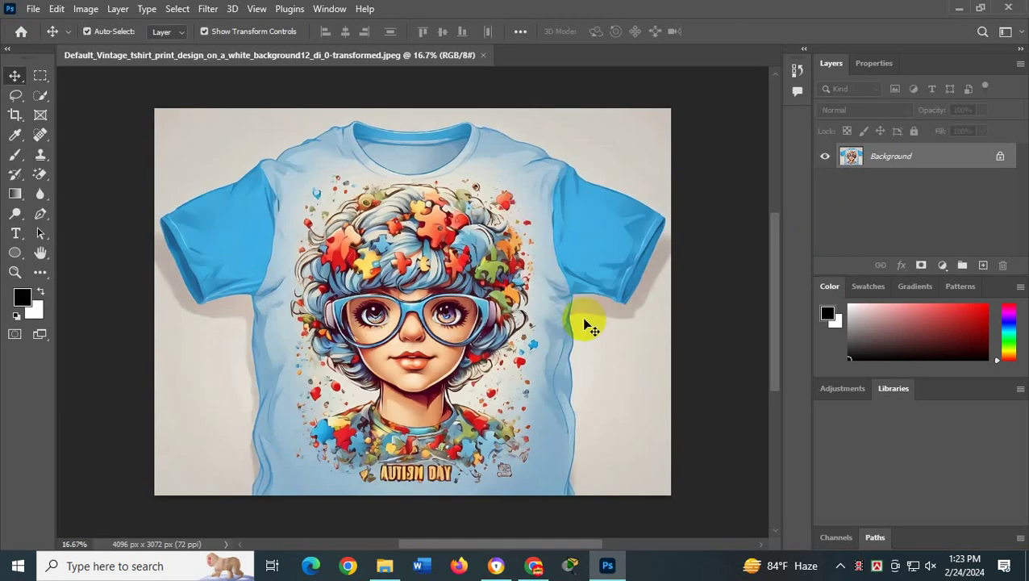
Try image resolutions of 300 and 100 pixels/inch for the T-shirt image in Photoshop's Image Size dialog.
key("ctrl")
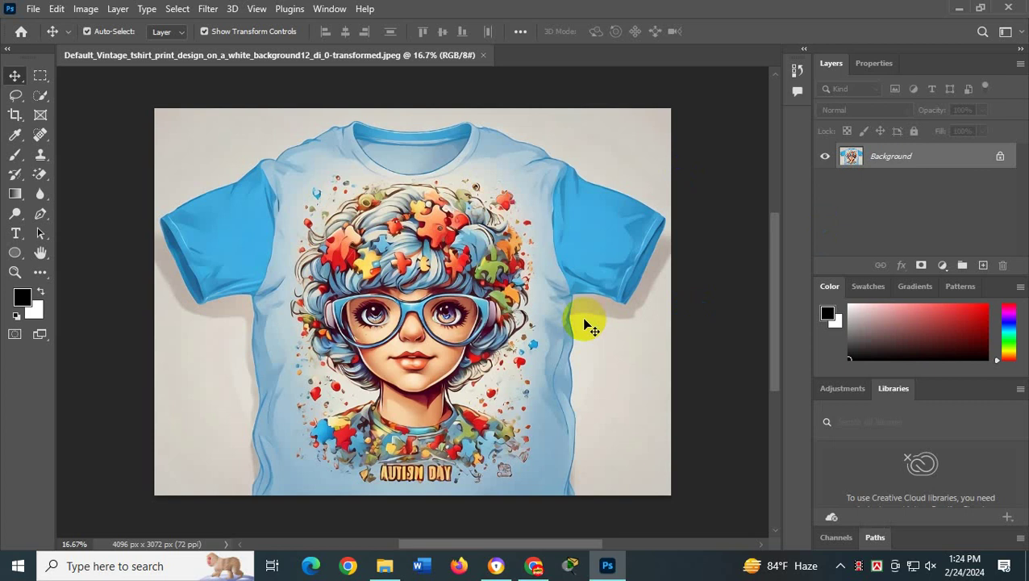
left_click(718, 259)
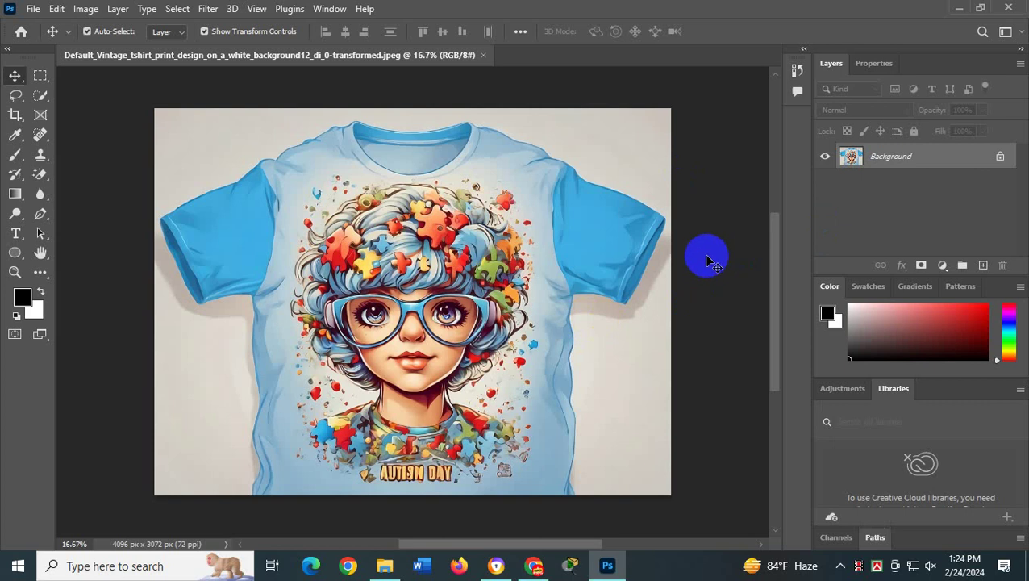
key("ctrl")
key("ctrl+alt+i")
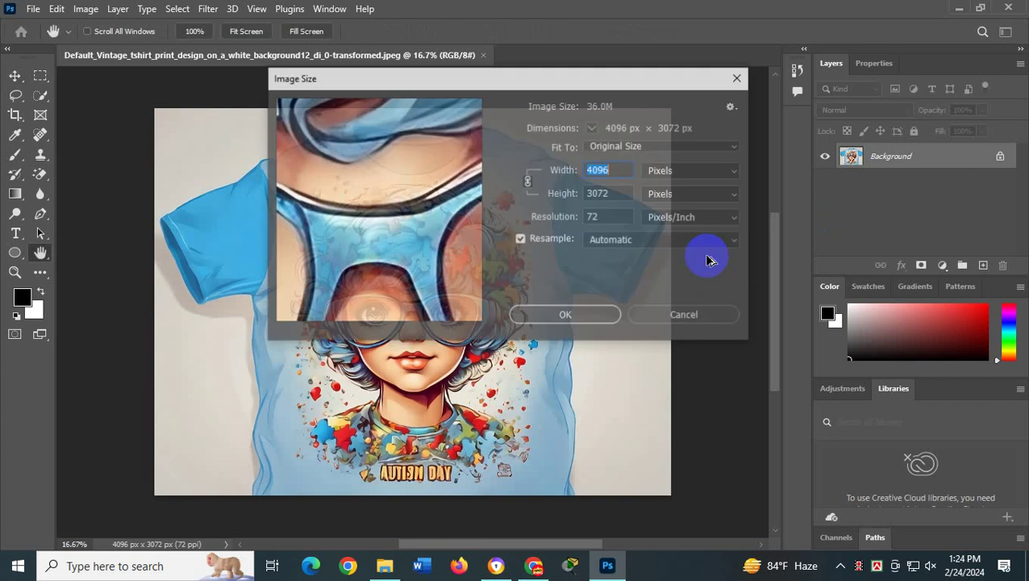
left_click_drag(504, 77, 499, 129)
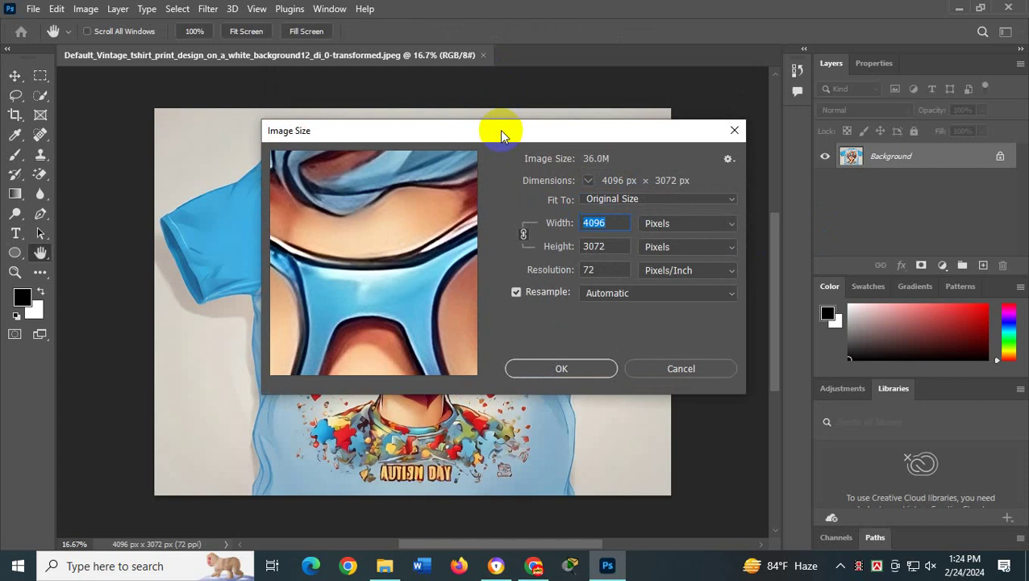
double_click(590, 270)
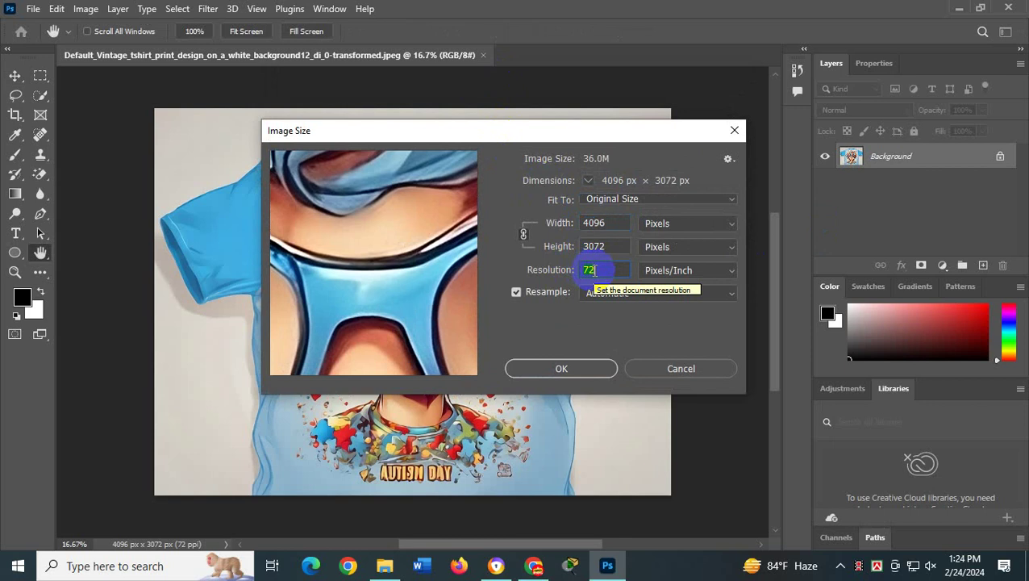
type("300")
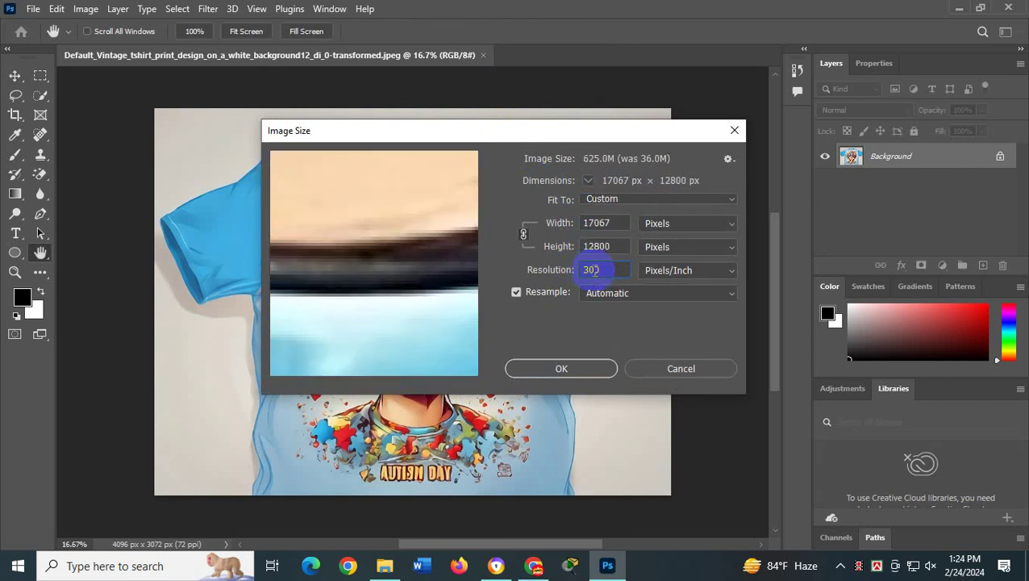
double_click(592, 270)
type("100")
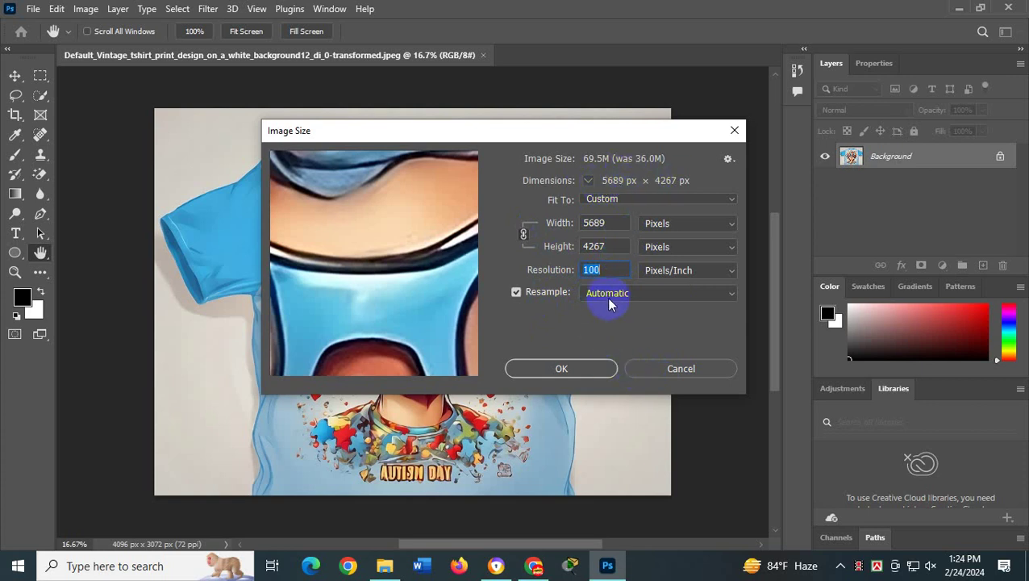
left_click(562, 369)
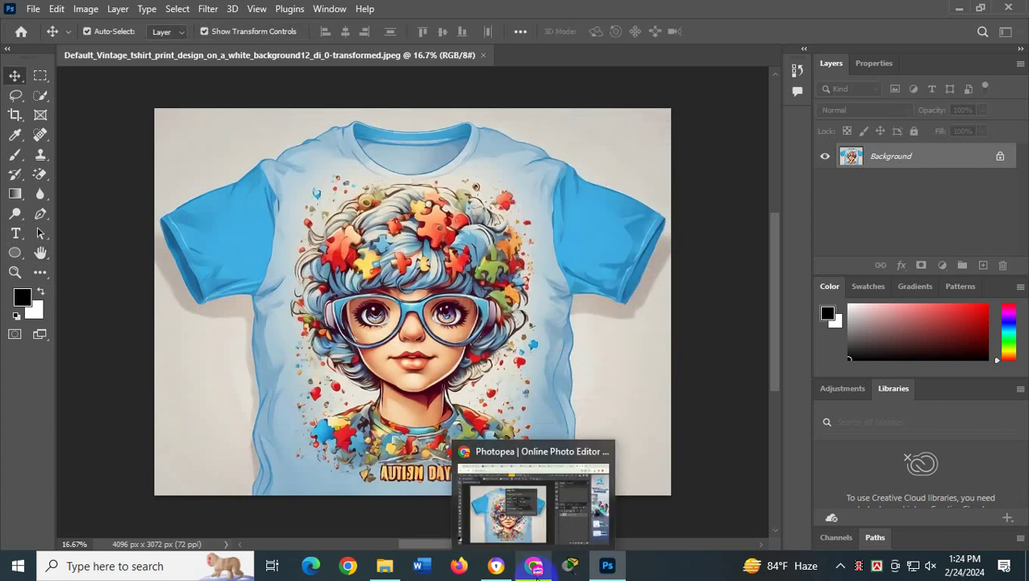
Switch back to Photopea and resize the T-shirt image to 100 DPI, keeping the width unit in pixels and resampling on.
left_click(536, 569)
double_click(384, 283)
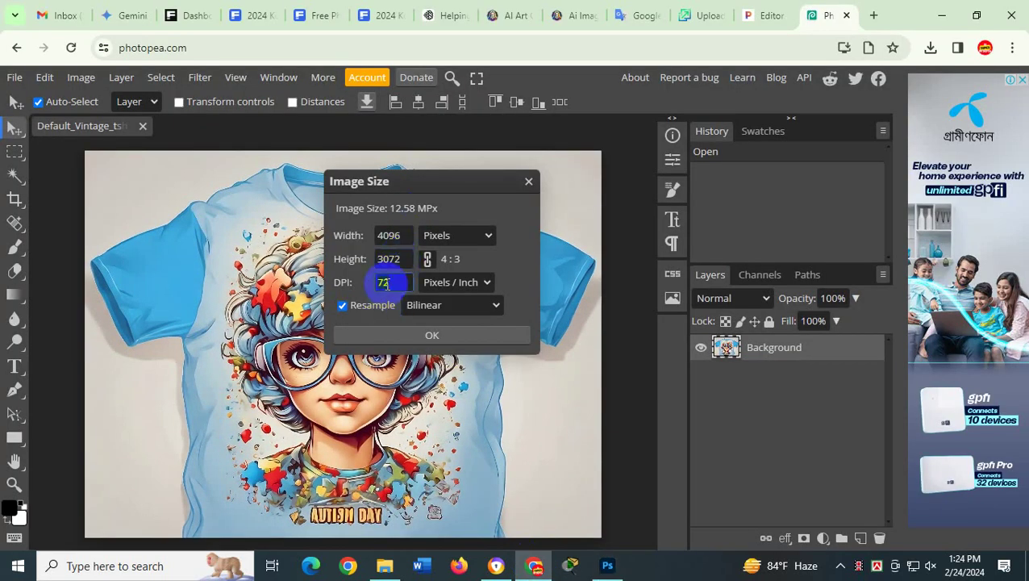
type("100")
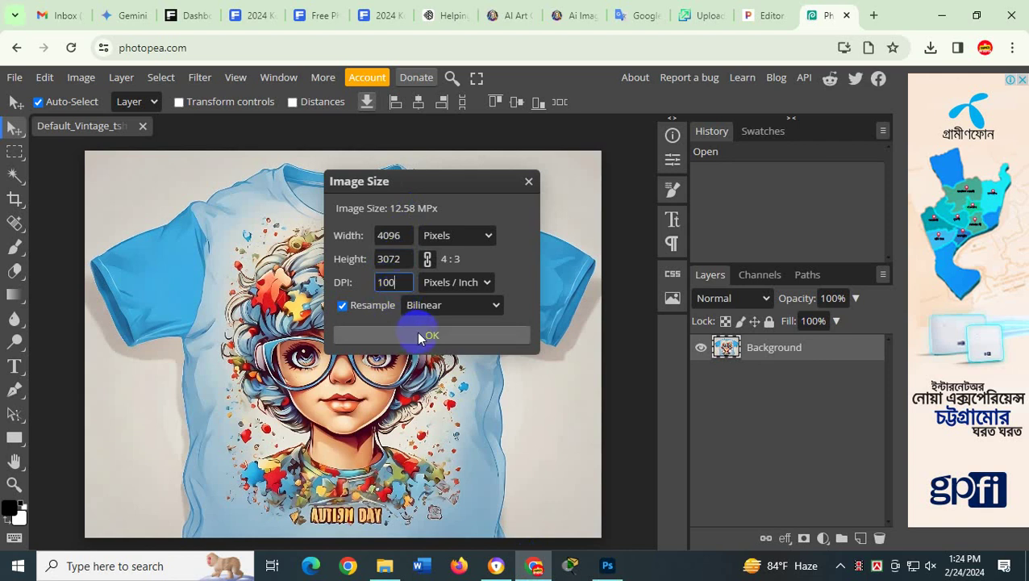
left_click(453, 235)
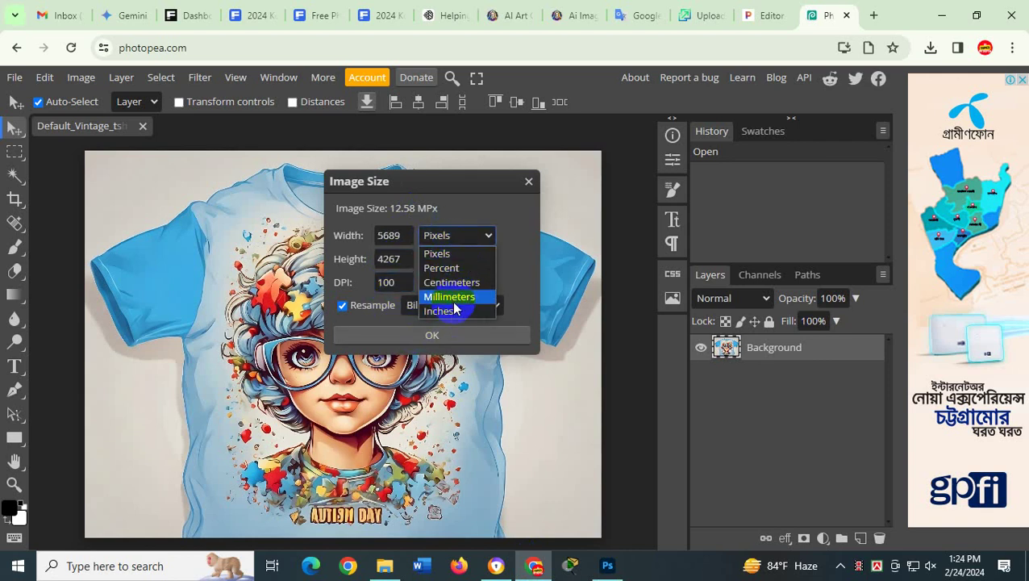
left_click(449, 297)
left_click(449, 235)
left_click(450, 255)
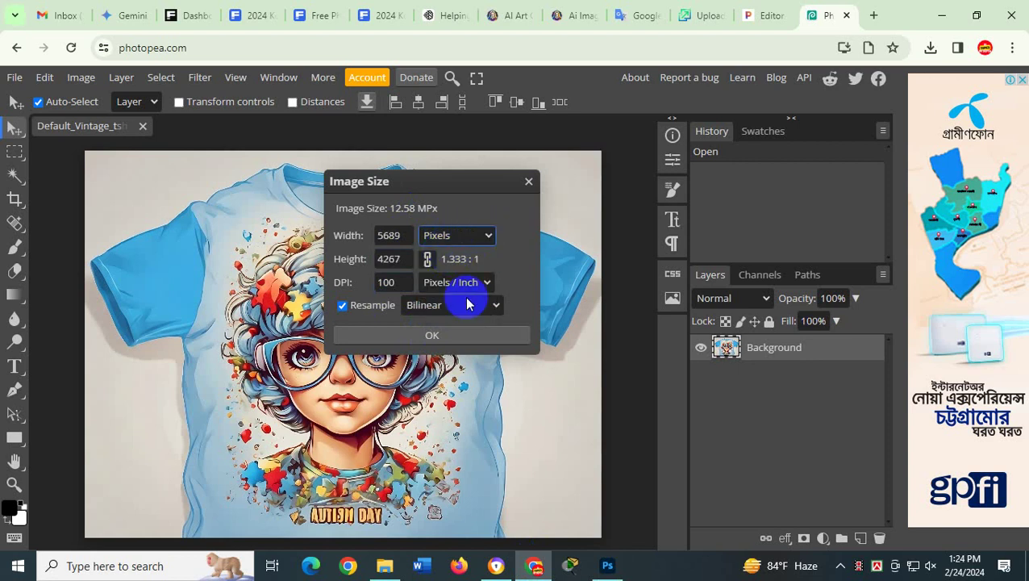
left_click(436, 335)
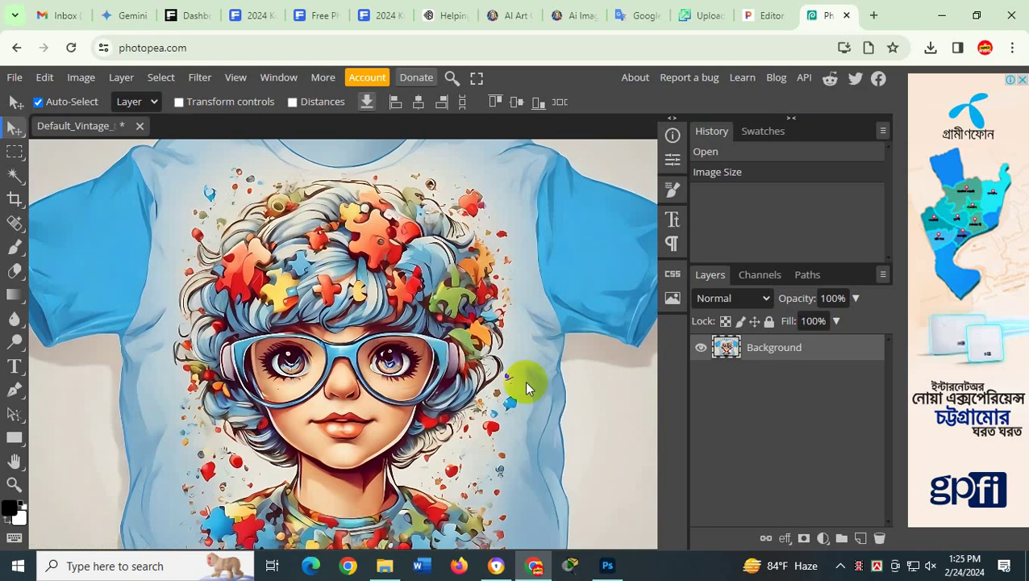
Look up the command for changing the background color in the Google Docs notes.
left_click(496, 566)
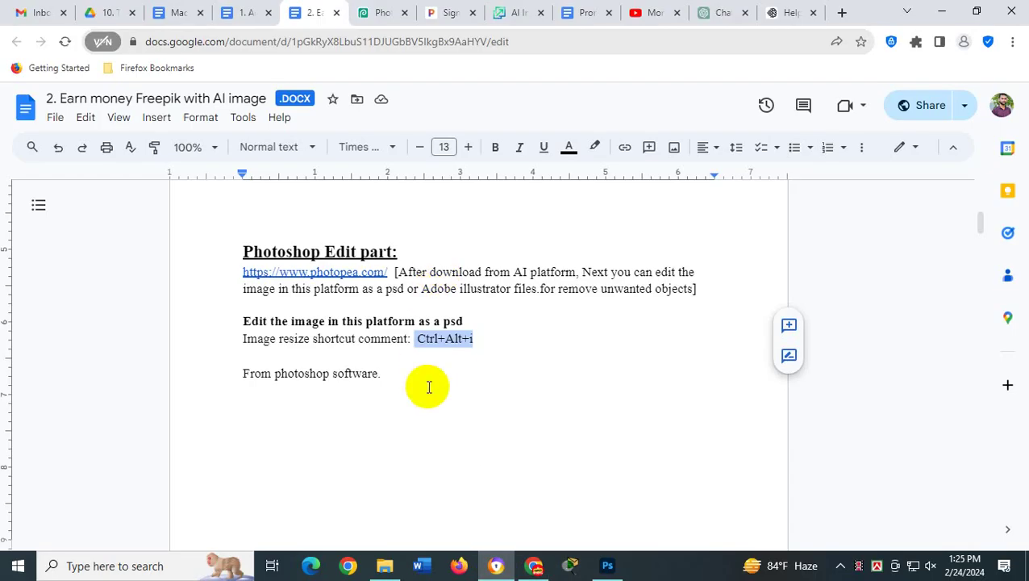
scroll(429, 387, "down", 10)
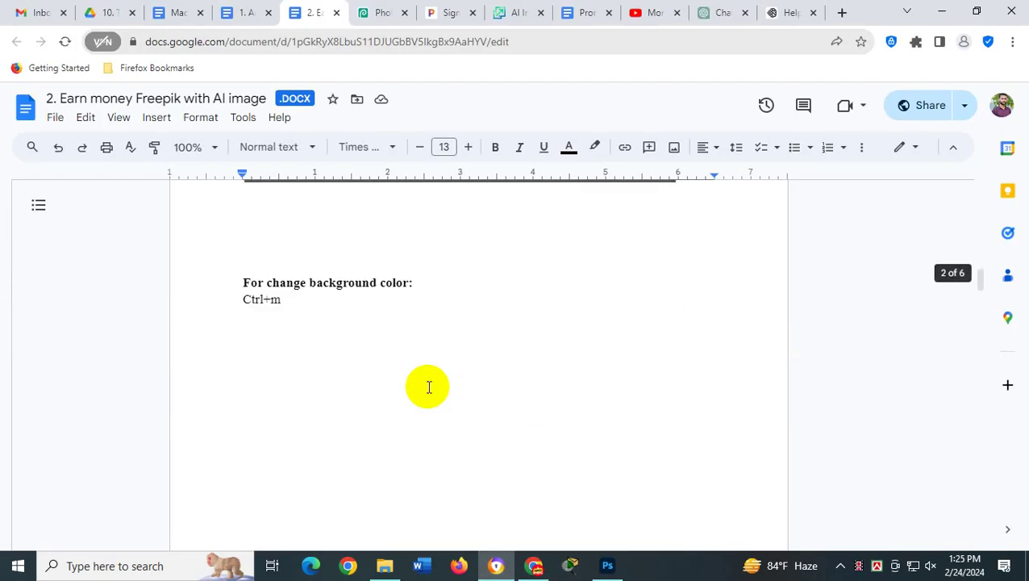
scroll(429, 387, "down", 3)
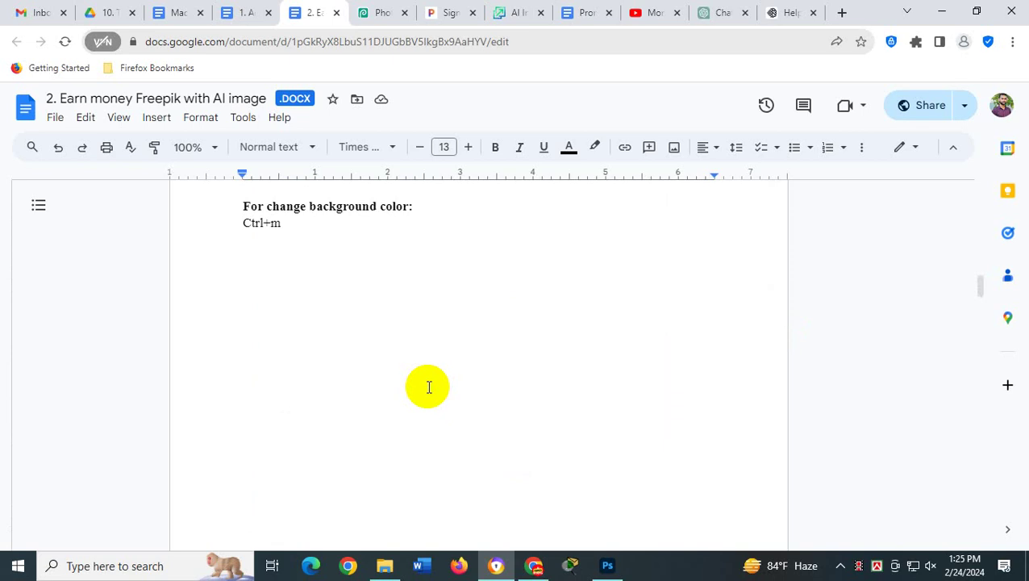
scroll(429, 388, "up", 2)
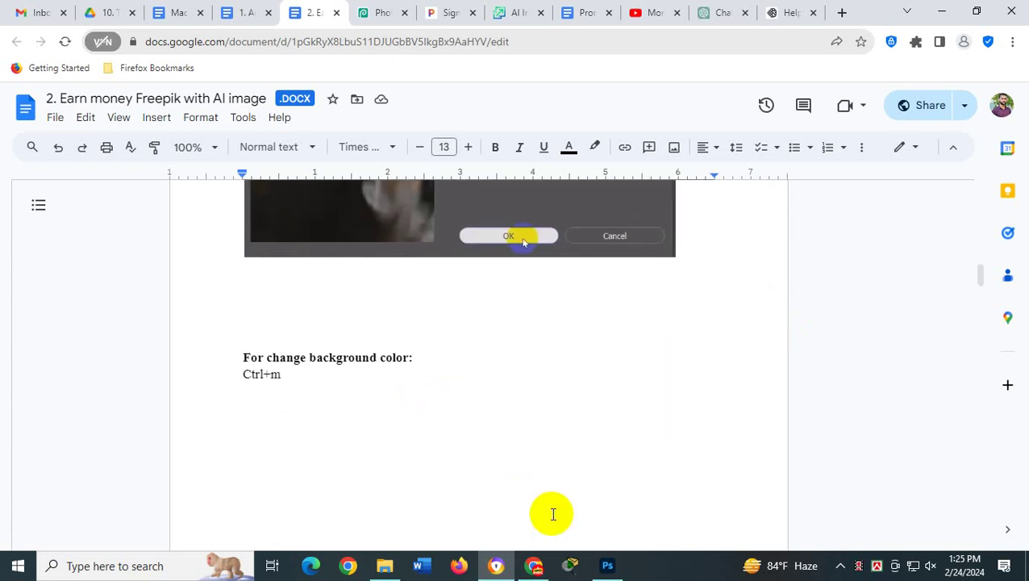
left_click(530, 561)
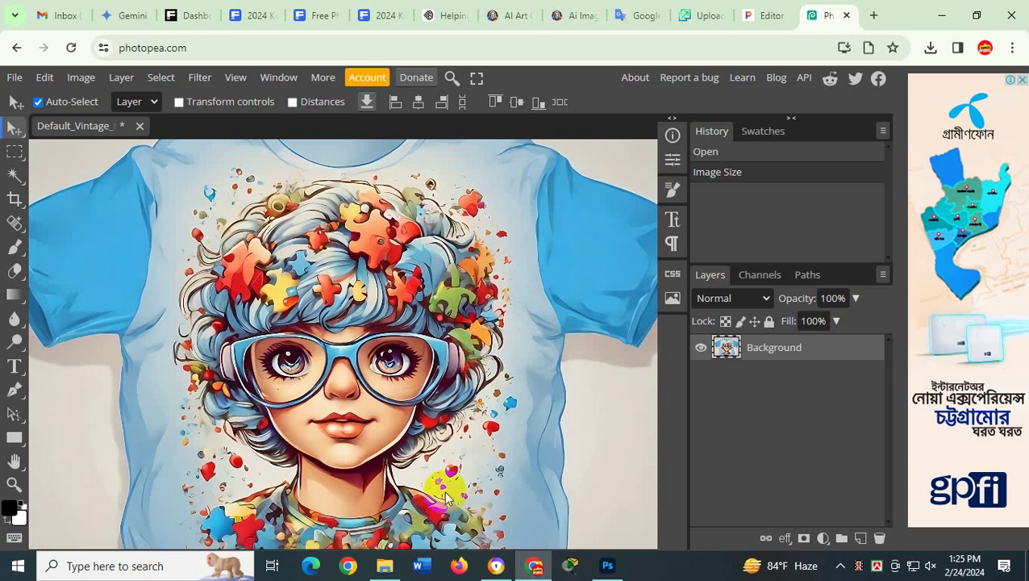
left_click(496, 565)
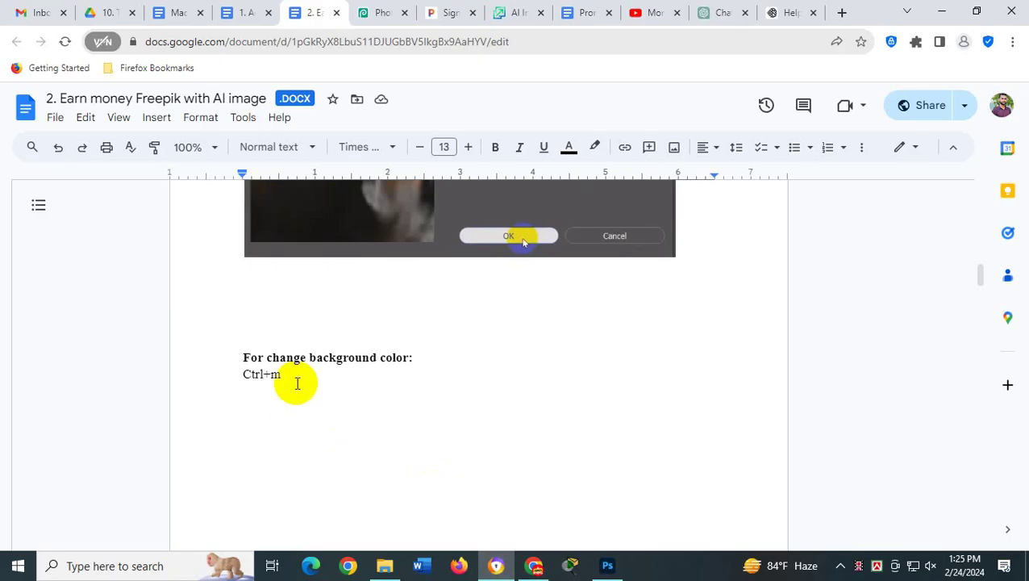
Switch to Photopea and open the Curves adjustment for the T-shirt image.
left_click(532, 565)
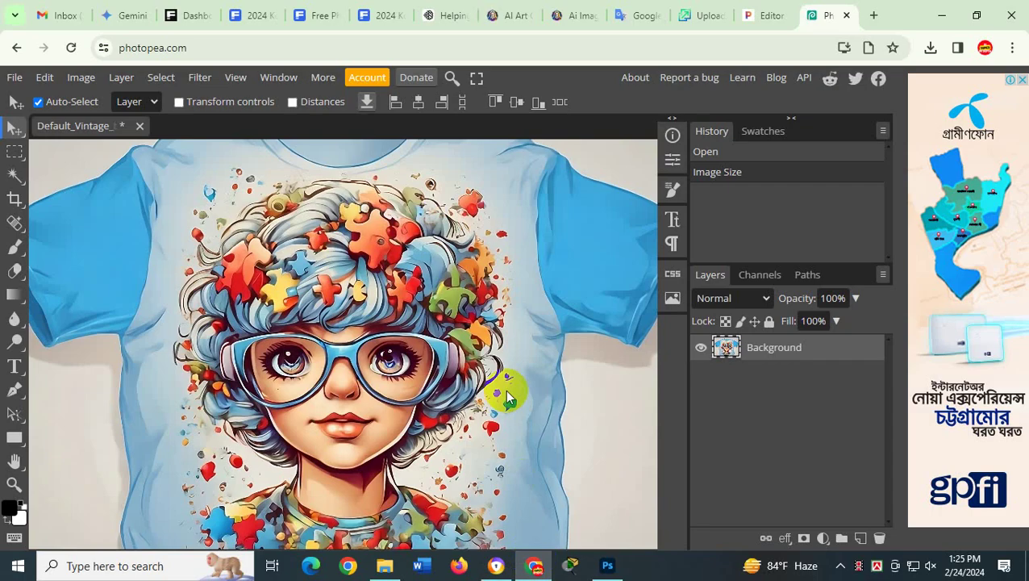
key("ctrl+m")
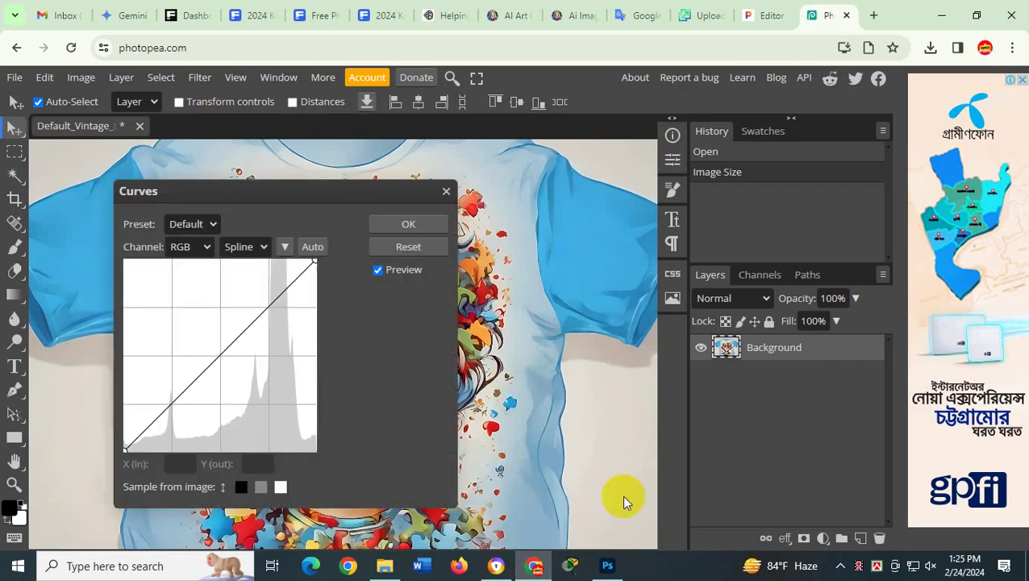
Switch to Photoshop and, in Curves, lower the midtones of the T-shirt image's RGB curve to input 136, output 107.
left_click(607, 565)
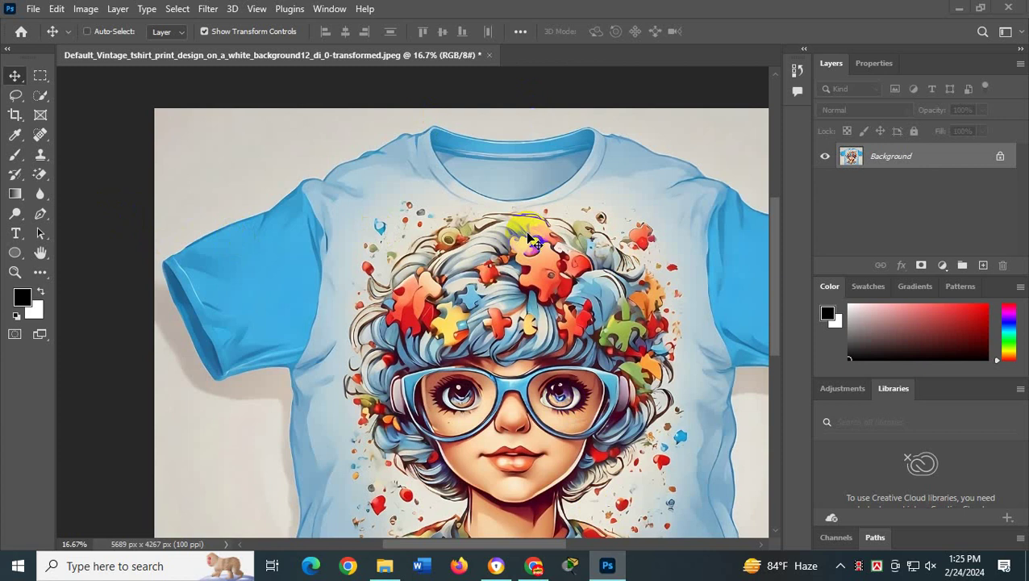
key("ctrl+m")
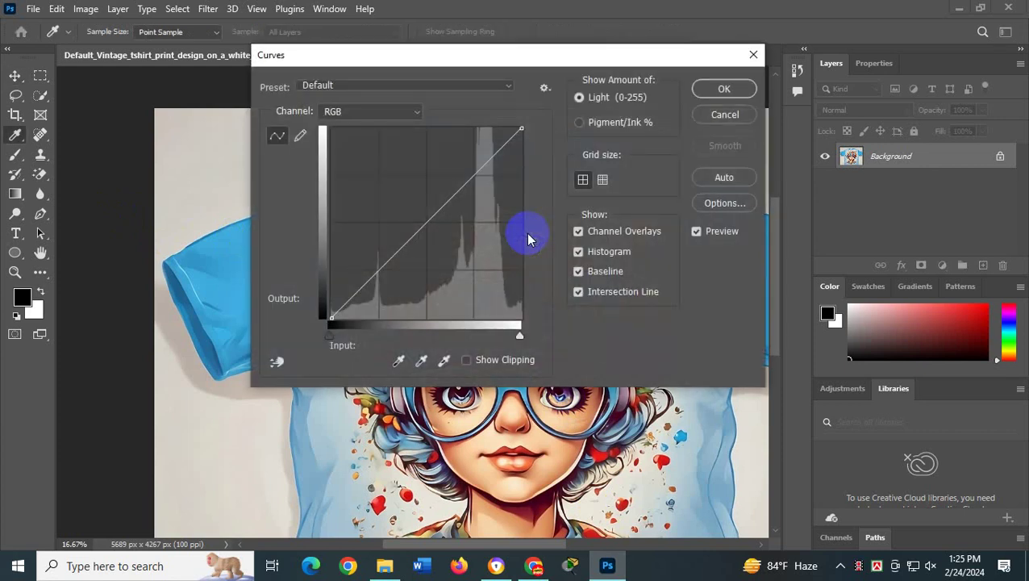
left_click_drag(519, 61, 794, 19)
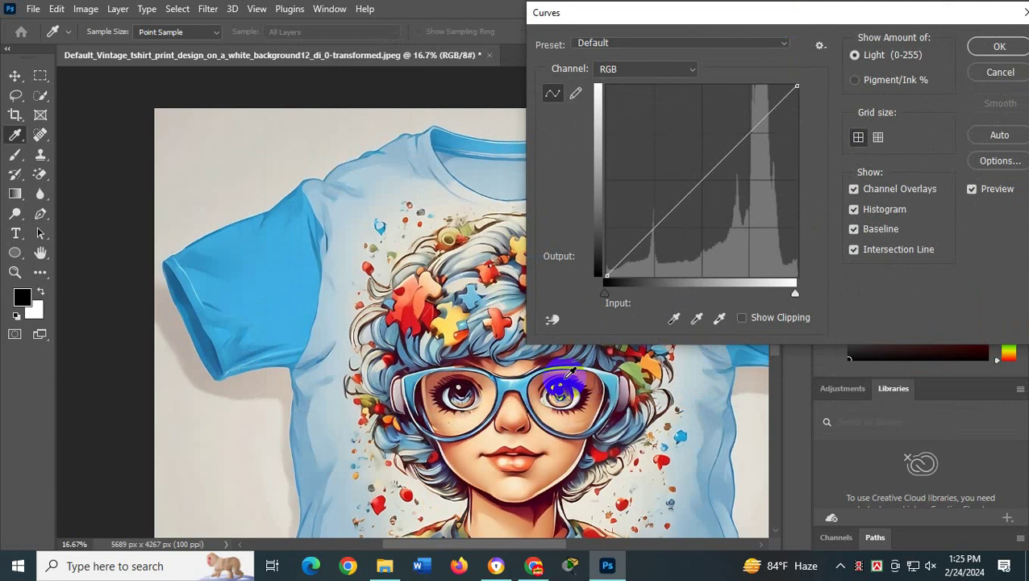
left_click(676, 71)
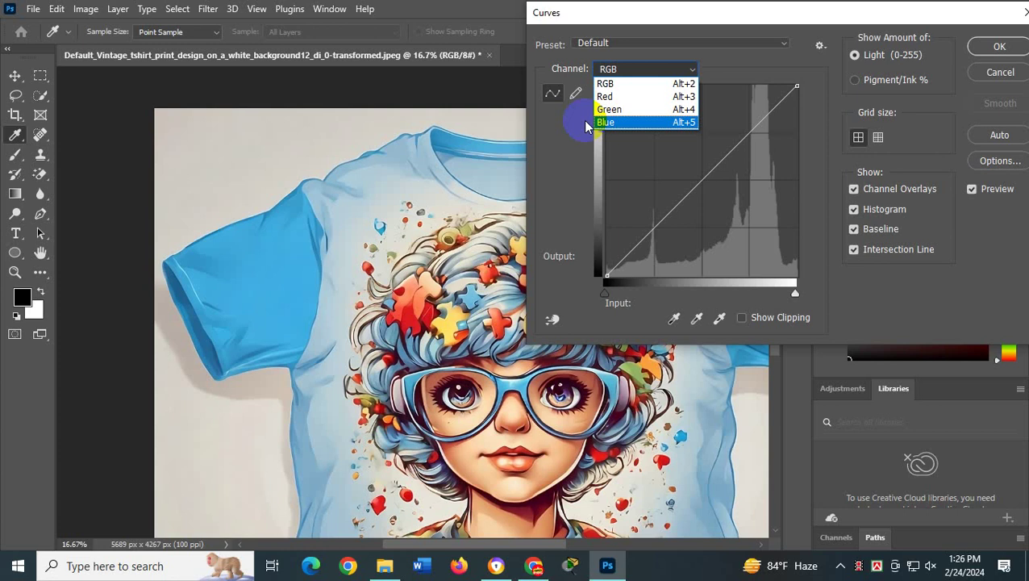
left_click(607, 84)
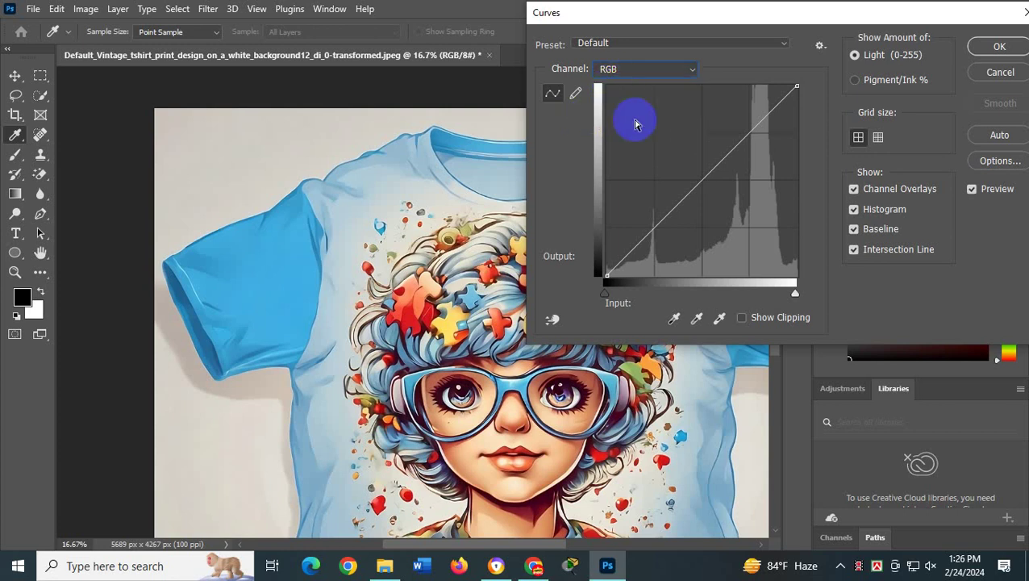
left_click(693, 185)
left_click_drag(694, 185, 638, 151)
left_click_drag(655, 168, 708, 196)
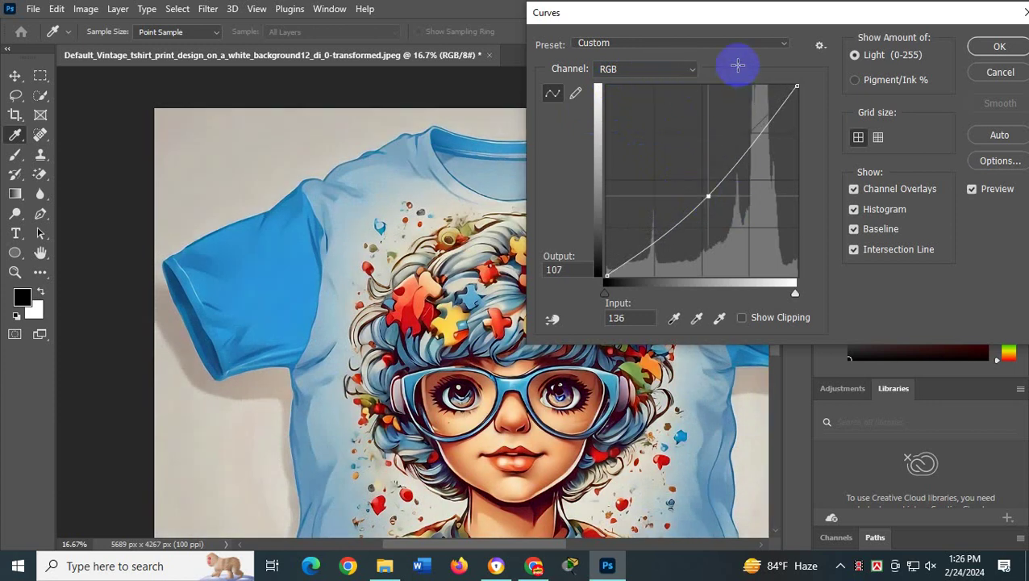
Raise the Red curve to output 143 at input 123 and the Green curve to output 113 at input 98.
left_click(657, 69)
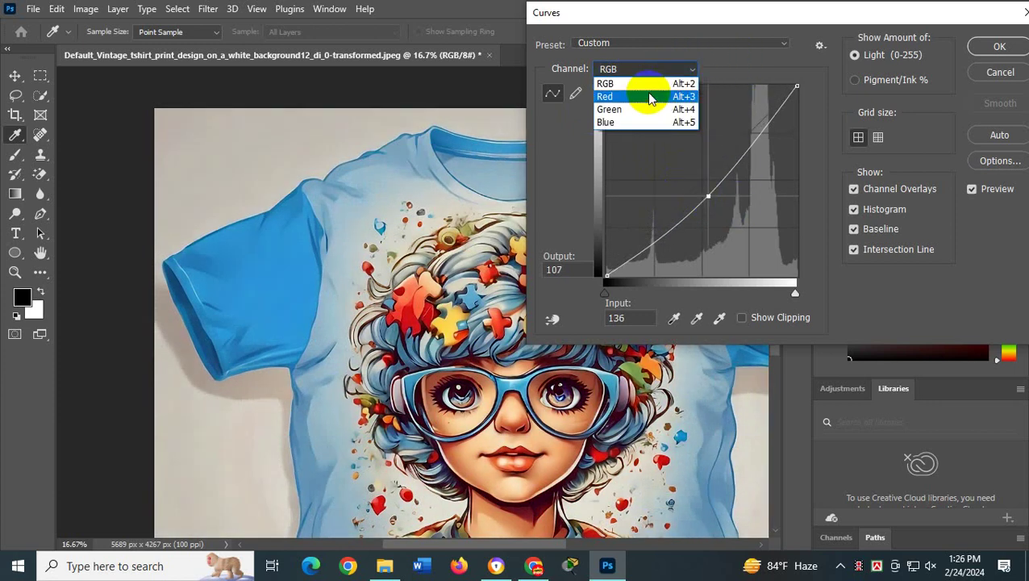
left_click(652, 96)
mouse_move(696, 188)
left_mouse_down()
mouse_move(655, 172)
mouse_move(664, 158)
mouse_move(691, 168)
mouse_move(682, 184)
mouse_move(643, 176)
mouse_move(637, 158)
mouse_move(672, 149)
mouse_move(699, 168)
left_mouse_up()
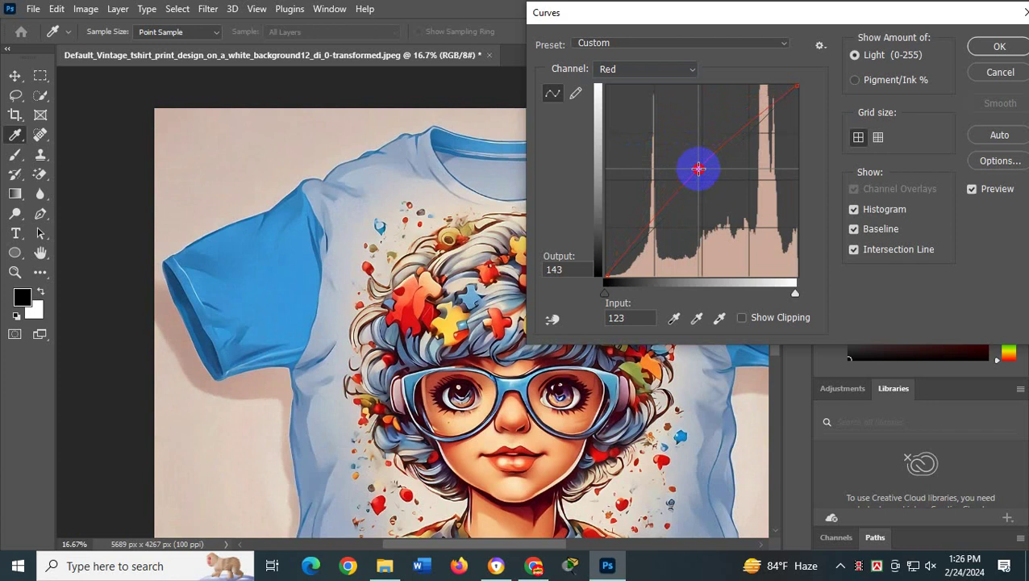
left_click(647, 71)
left_click(639, 108)
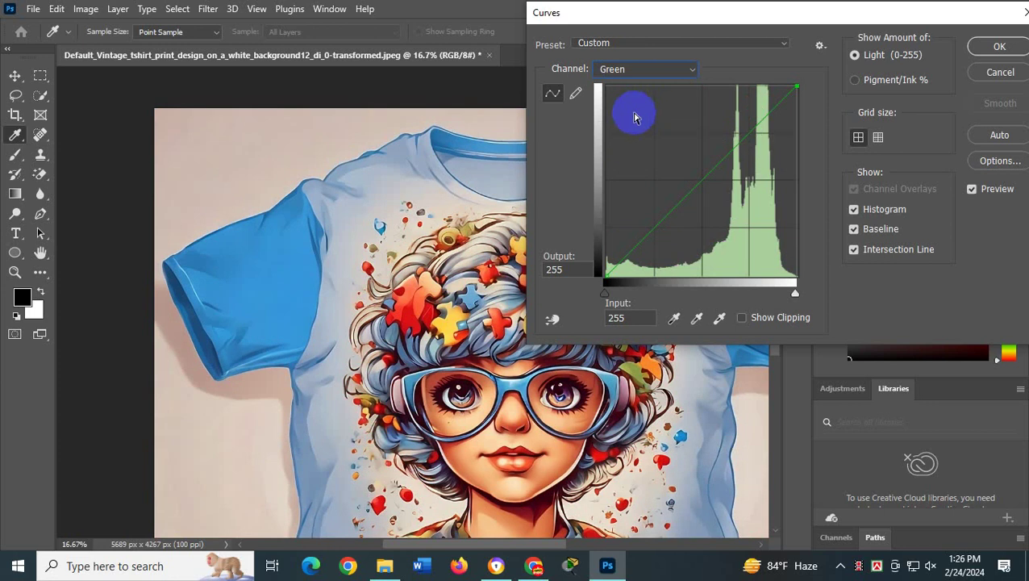
mouse_move(694, 188)
left_mouse_down()
mouse_move(660, 149)
mouse_move(707, 167)
mouse_move(693, 202)
mouse_move(671, 198)
mouse_move(680, 192)
left_mouse_up()
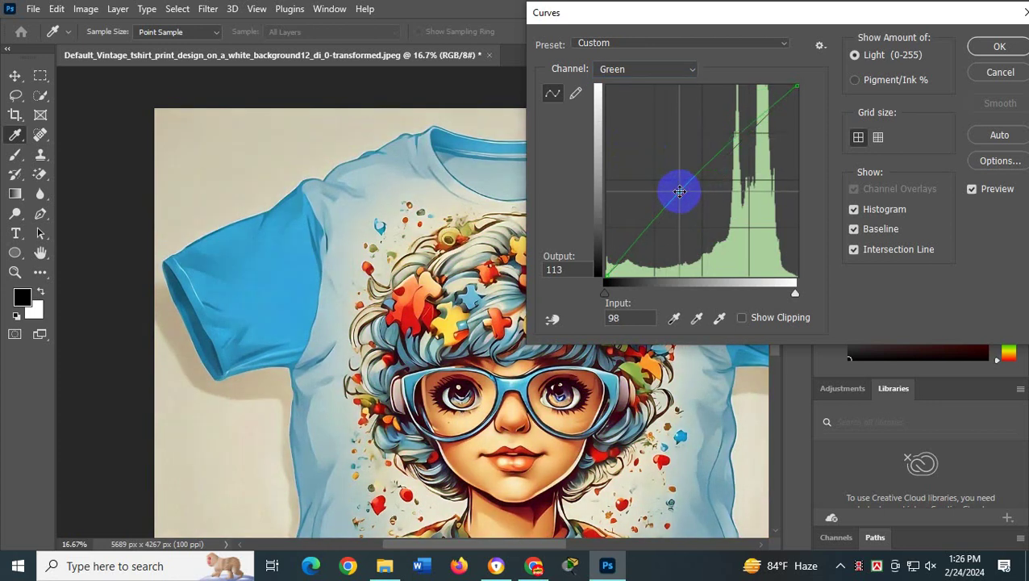
Raise the Blue curve to output 117 at input 81 and apply the Curves adjustment.
left_click(625, 71)
left_click(635, 120)
left_click_drag(697, 189, 667, 187)
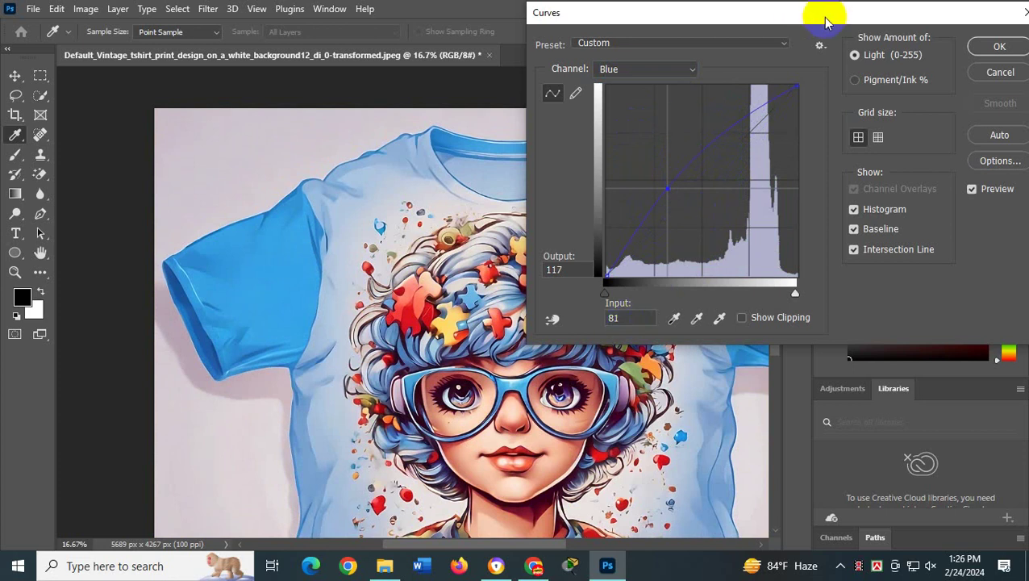
left_click(1000, 46)
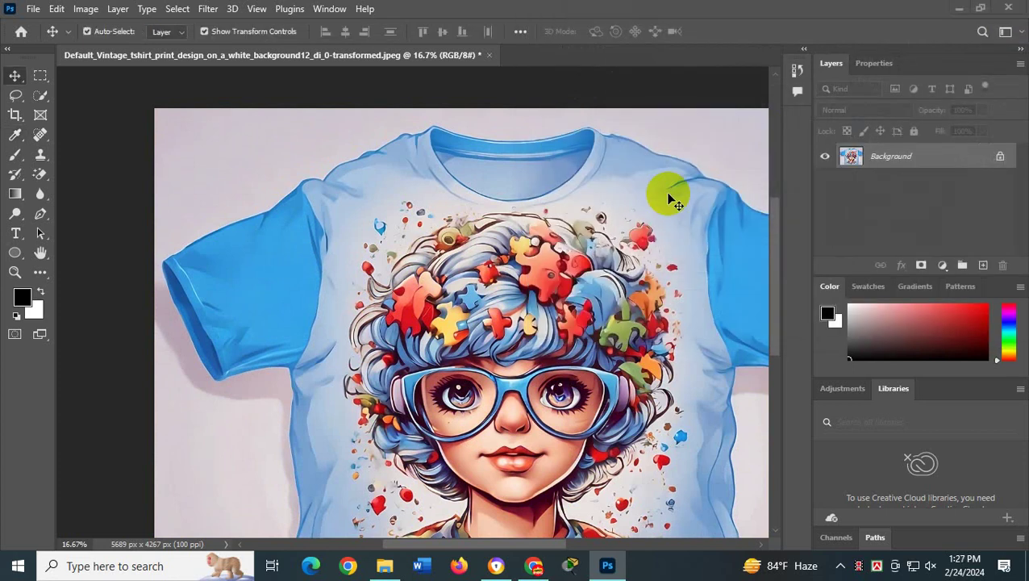
Switch to Photopea and dismiss its Curves dialog without applying an adjustment.
left_click(534, 566)
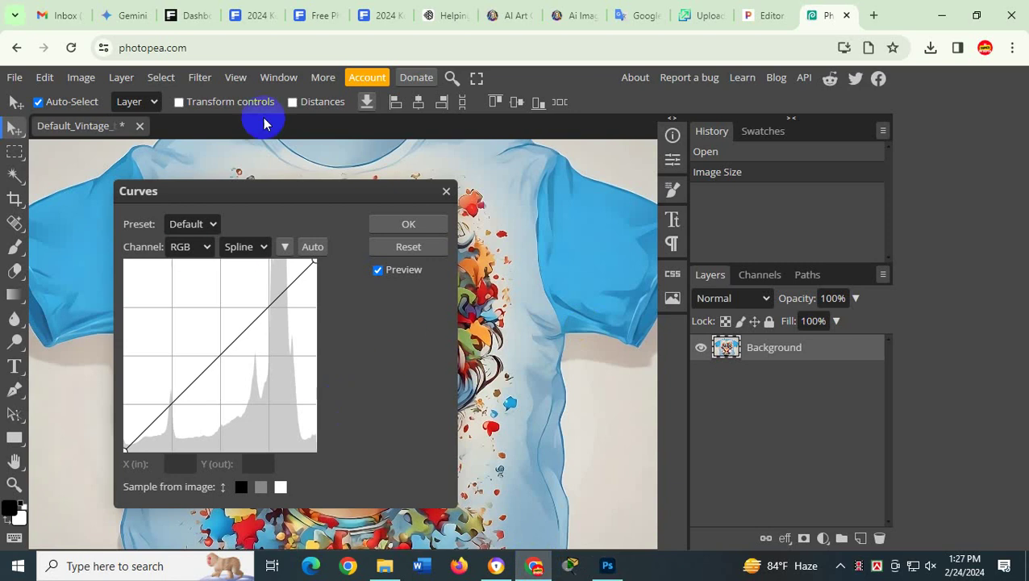
left_click(445, 192)
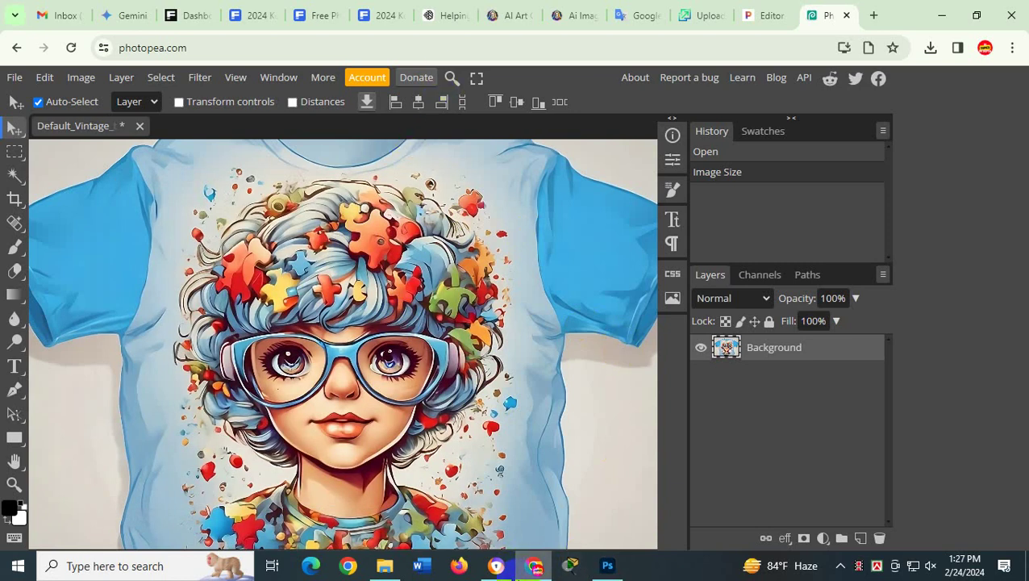
Switch to the Google Docs notes and review the resize and background color commands and how to save the image.
left_click(496, 565)
scroll(438, 337, "down", 5)
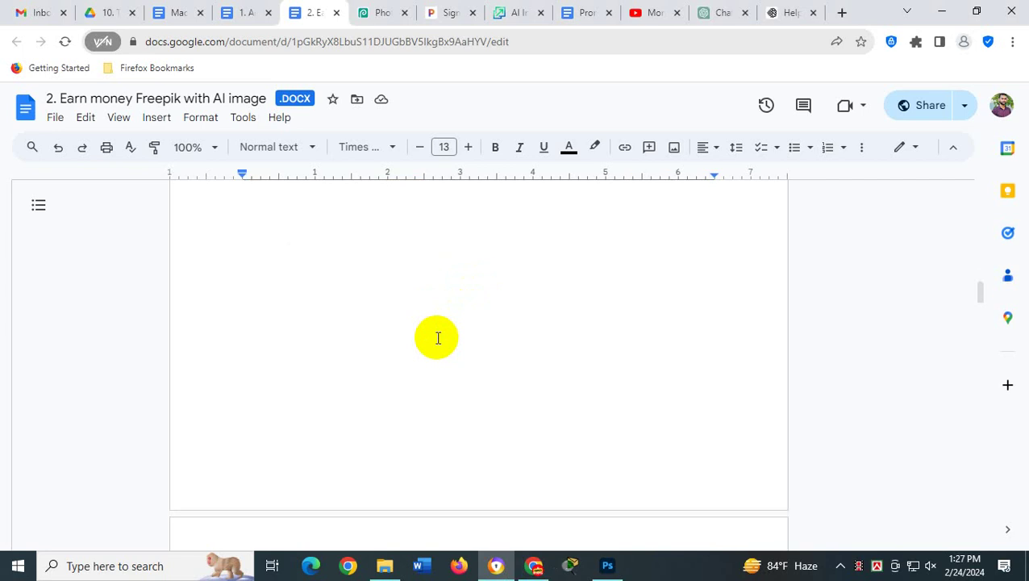
scroll(438, 337, "down", 5)
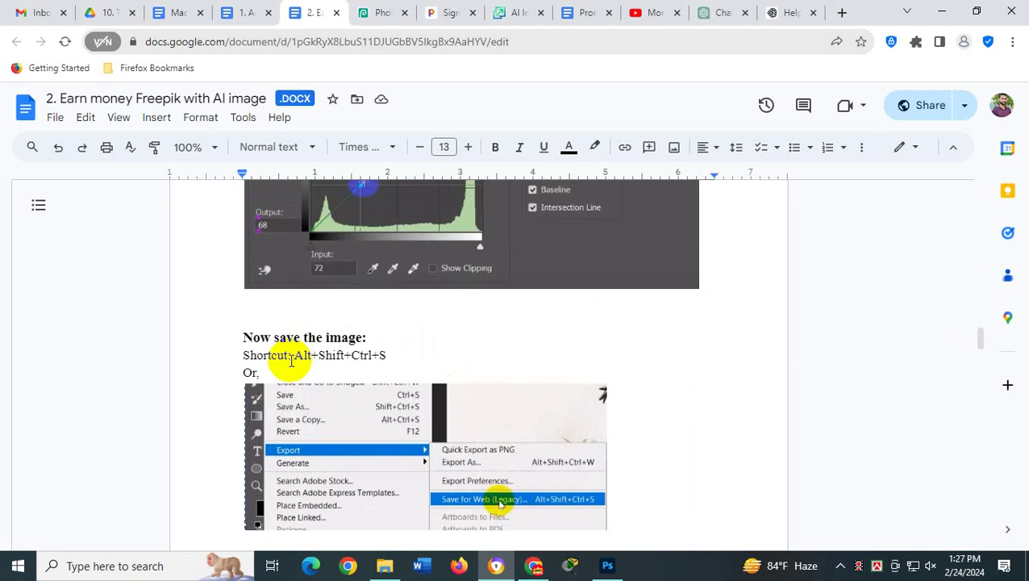
scroll(289, 361, "up", 15)
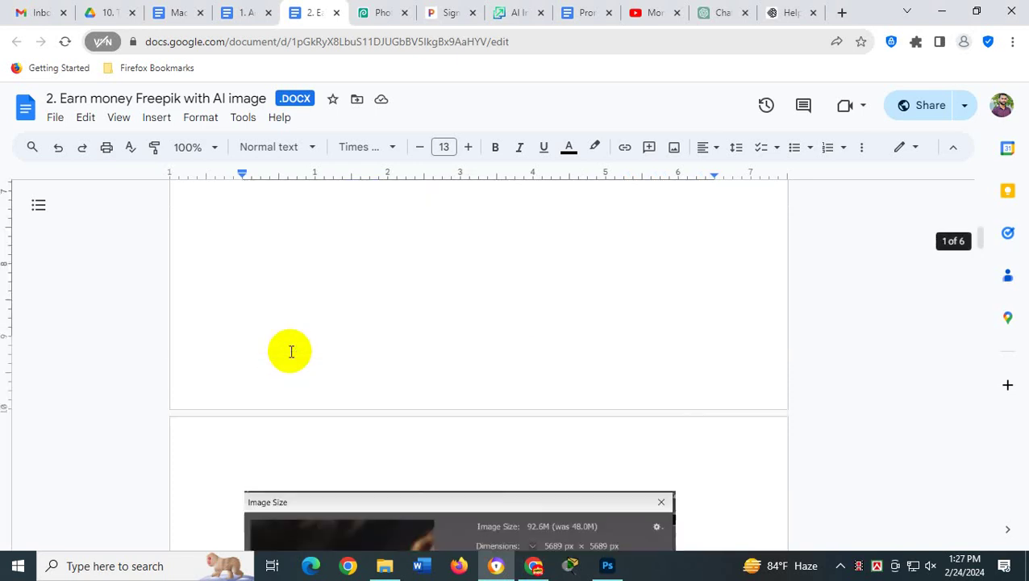
left_click_drag(322, 337, 406, 337)
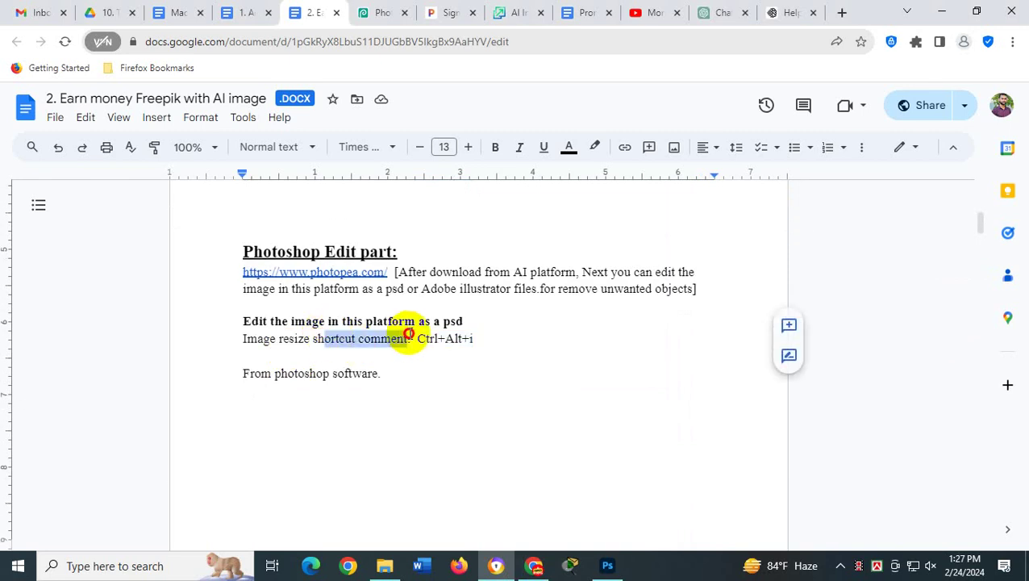
scroll(409, 333, "down", 10)
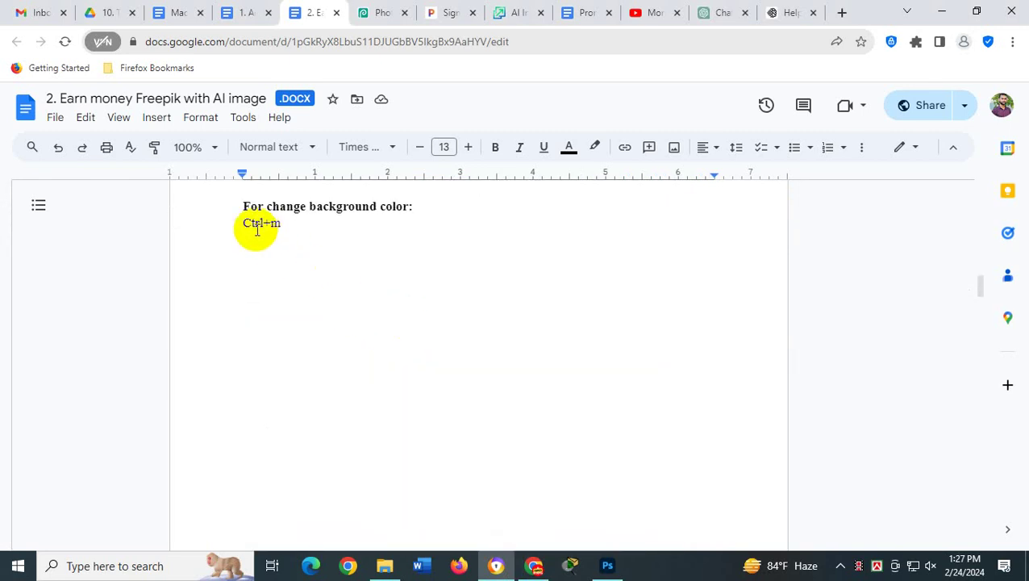
left_click_drag(252, 228, 276, 228)
scroll(312, 277, "down", 1)
scroll(312, 277, "down", 5)
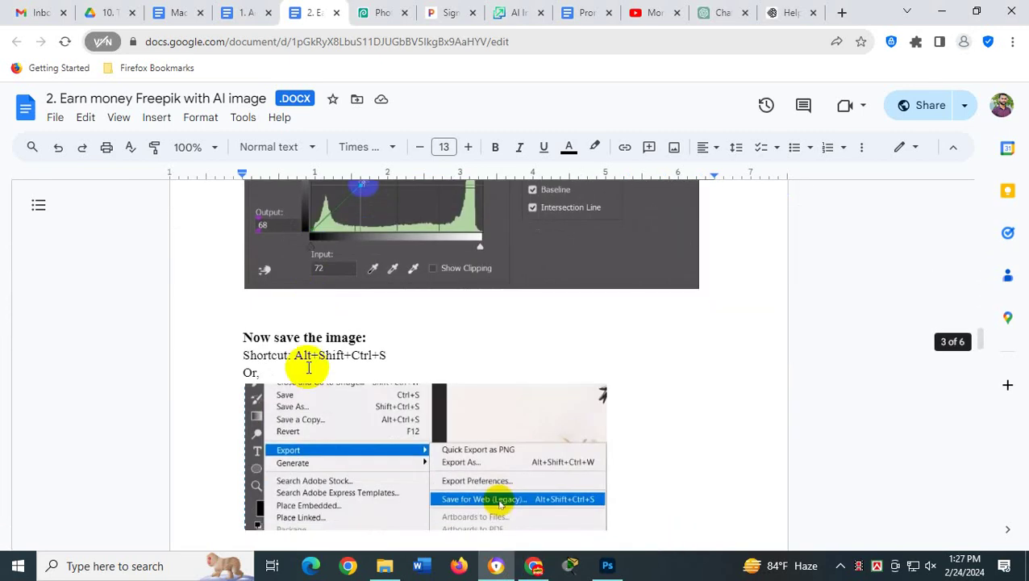
left_click_drag(295, 355, 386, 355)
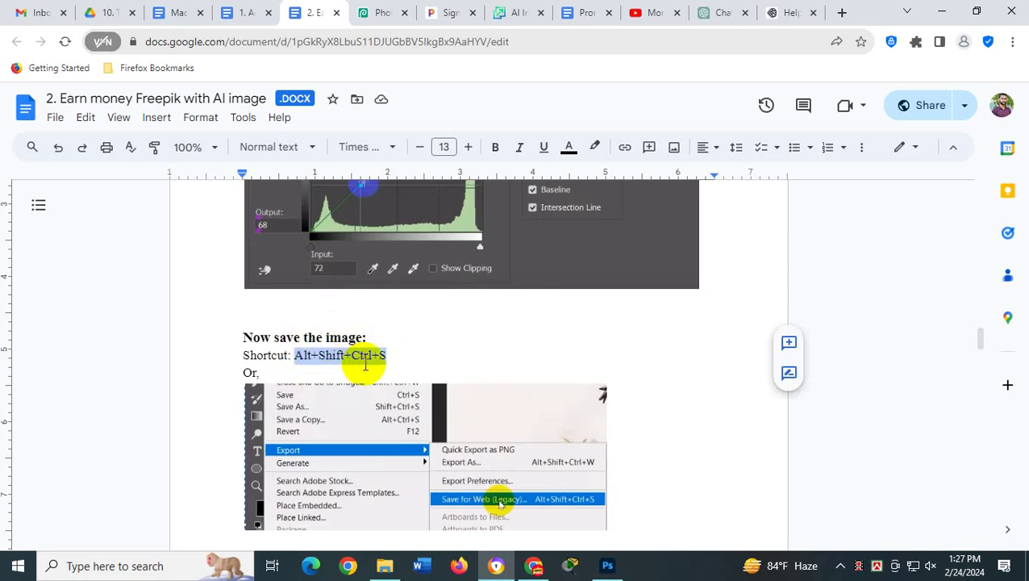
Switch to Photoshop and open Save for Web for the color-adjusted T-shirt image.
left_click(607, 566)
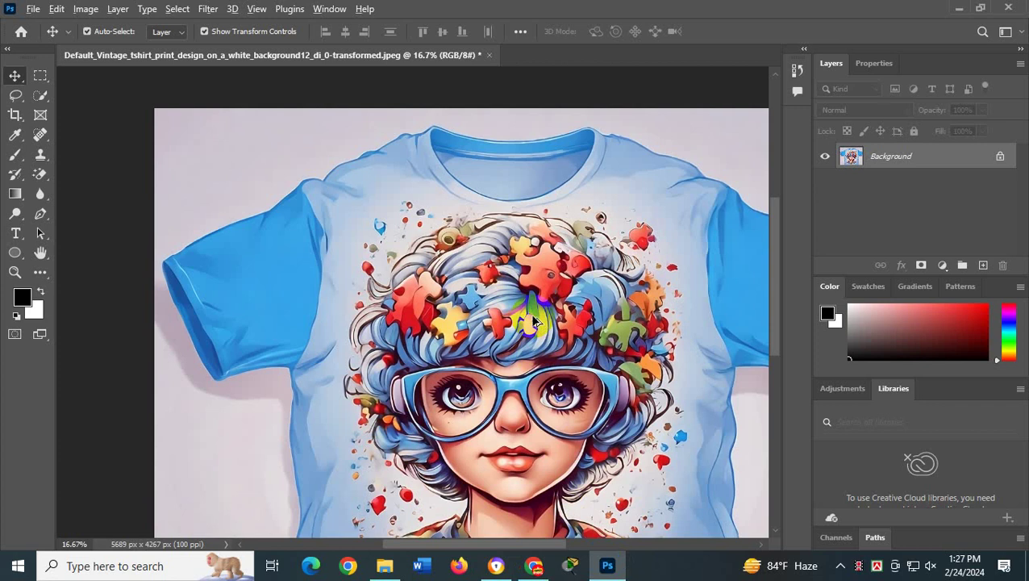
key("alt+shift+ctrl+s")
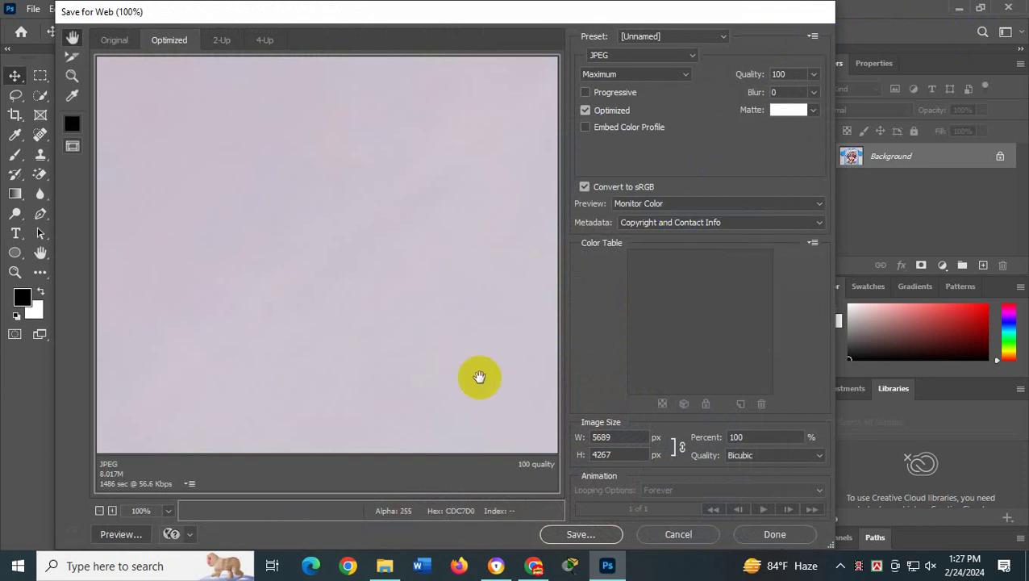
Switch to the Google Docs notes and read the advice on exporting with Save for Web (Legacy).
left_click(534, 566)
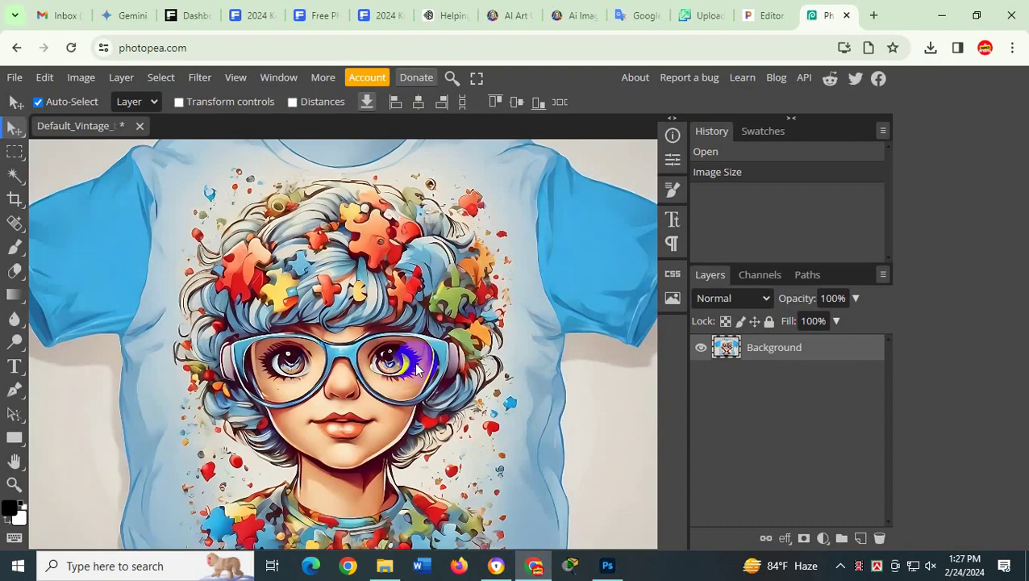
left_click(496, 565)
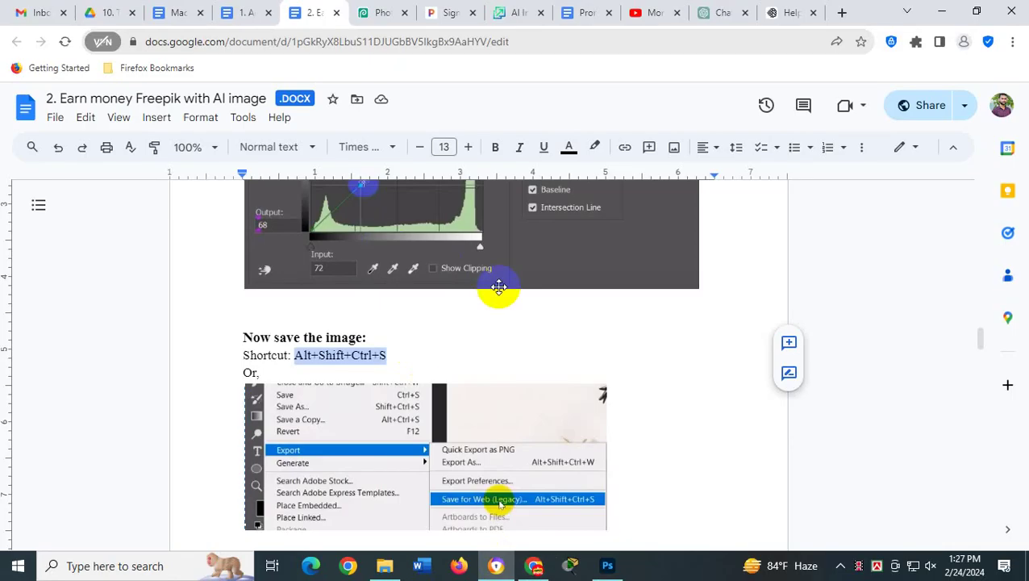
scroll(466, 313, "down", 2)
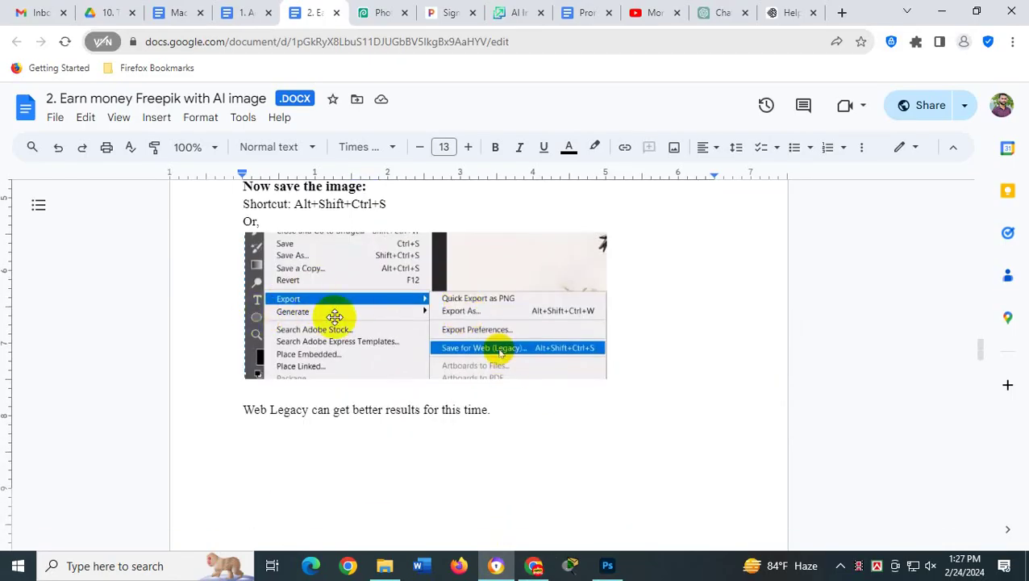
scroll(478, 347, "down", 4)
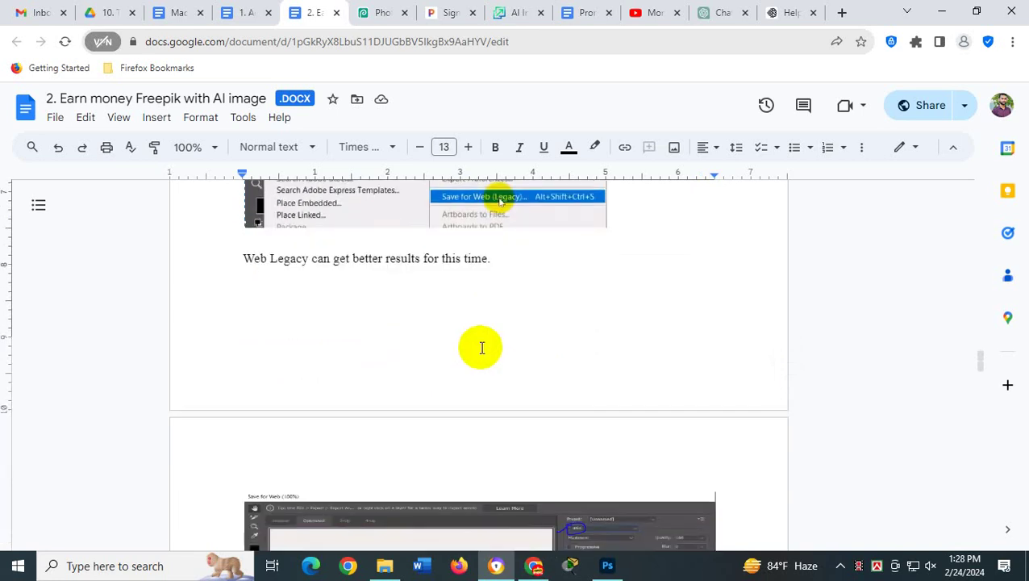
scroll(482, 348, "up", 2)
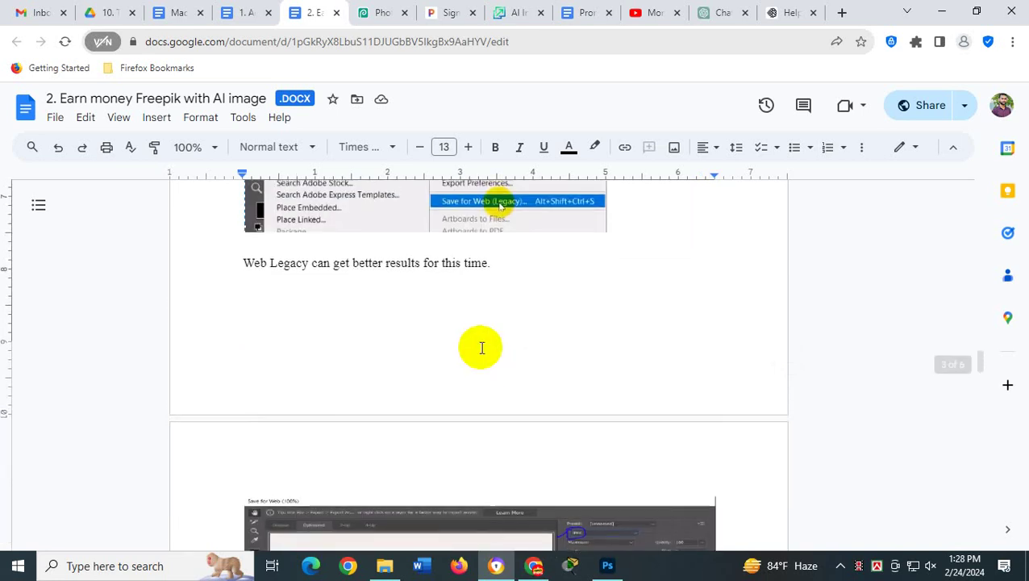
scroll(478, 346, "up", 1)
left_click(244, 334)
left_click_drag(245, 334, 309, 334)
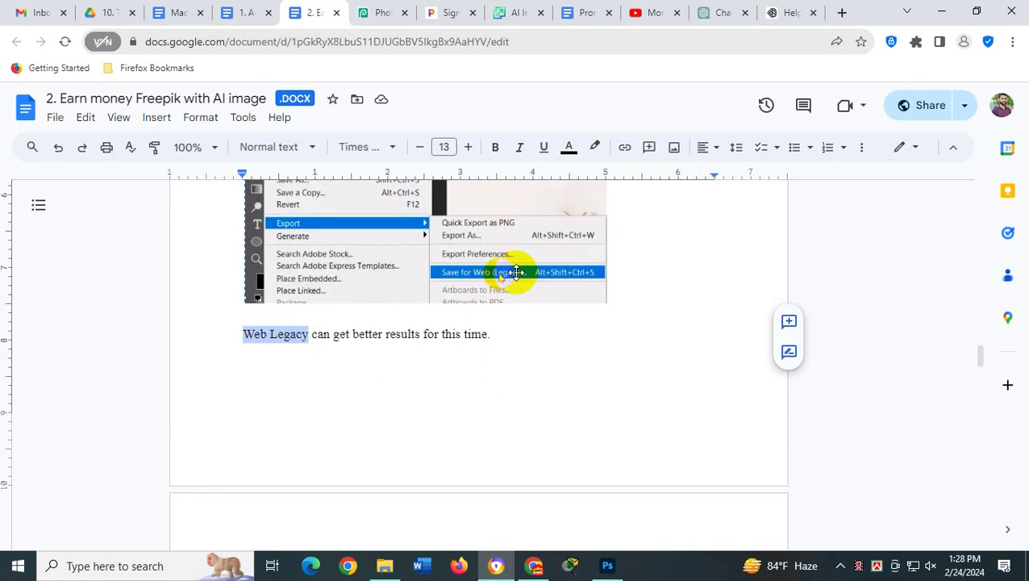
Switch to Photoshop and choose JPEG as the Save for Web file format.
left_click(607, 565)
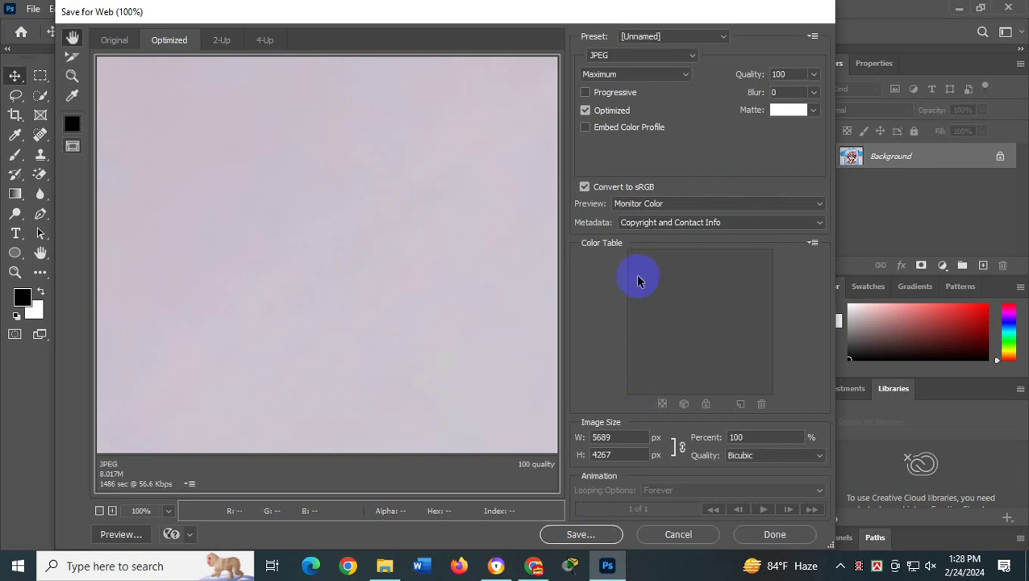
left_click(690, 55)
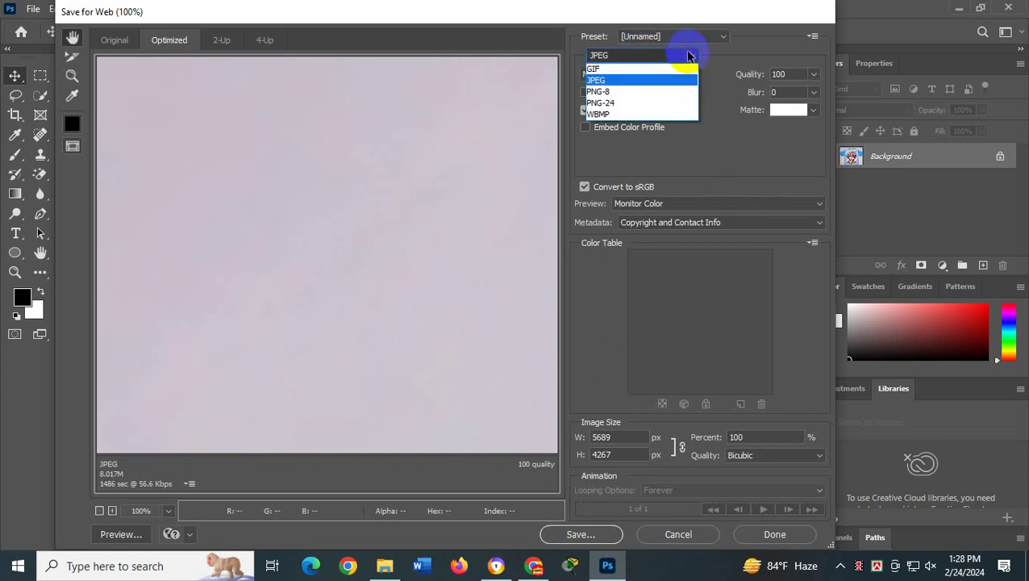
left_click(631, 80)
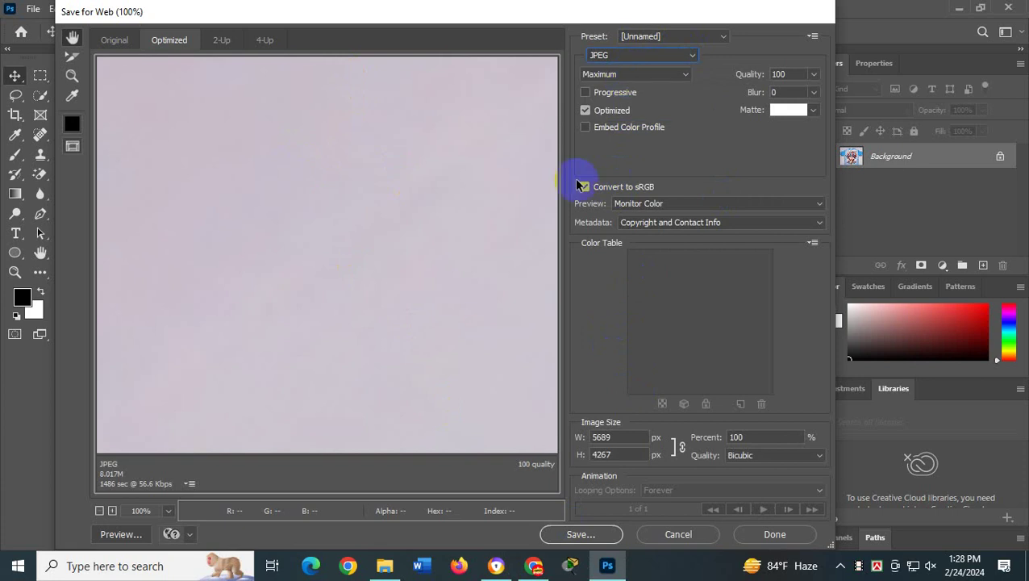
Switch to the Google Docs notes and examine the reference screenshot of the Save for Web settings.
left_click(533, 565)
left_click(533, 565)
scroll(443, 340, "up", 1)
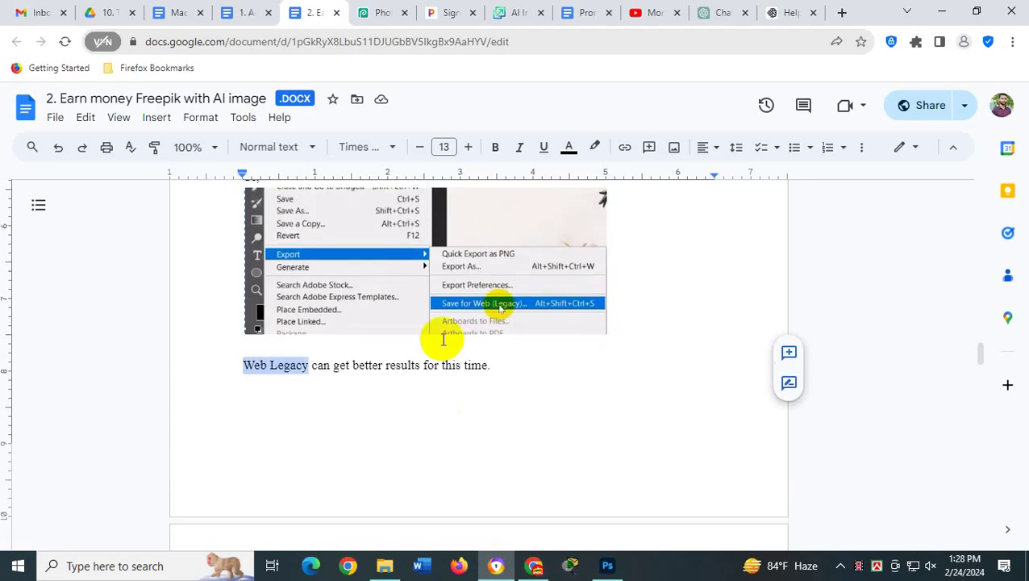
scroll(443, 340, "down", 5)
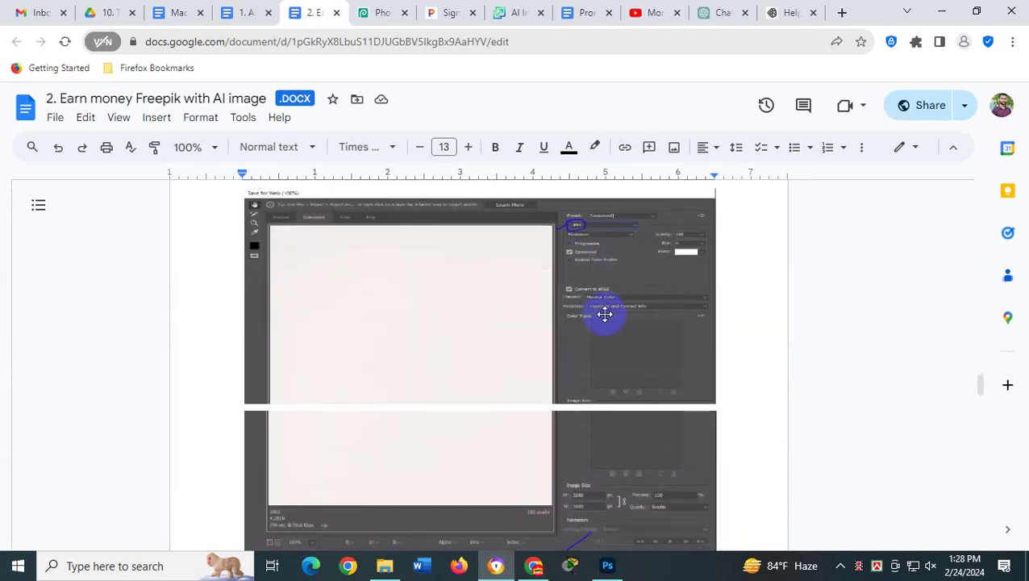
scroll(605, 314, "down", 2)
Switch to Photoshop, accept the JPEG export settings and reopen Save for Web for the T-shirt image.
left_click(607, 566)
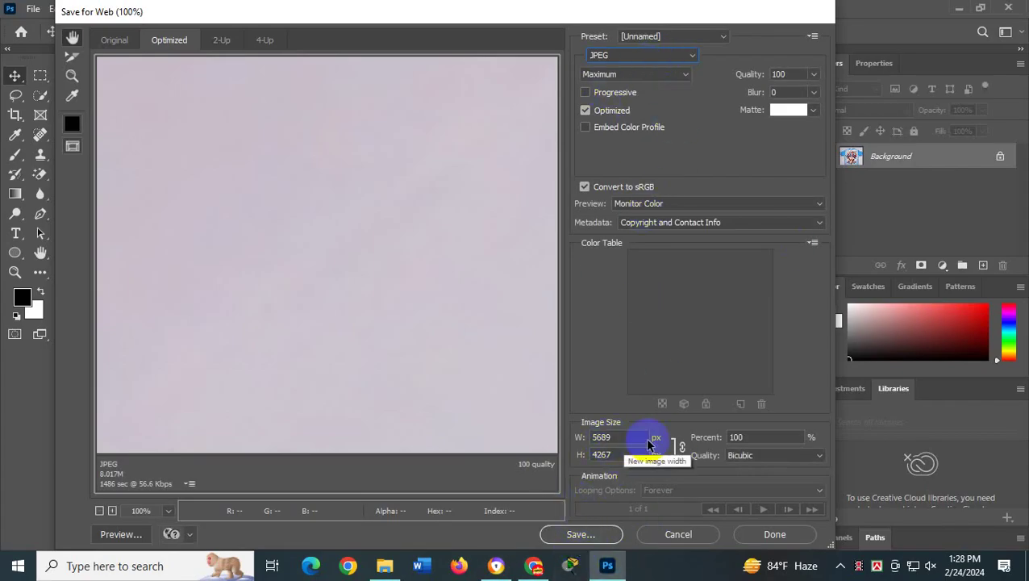
left_click(774, 534)
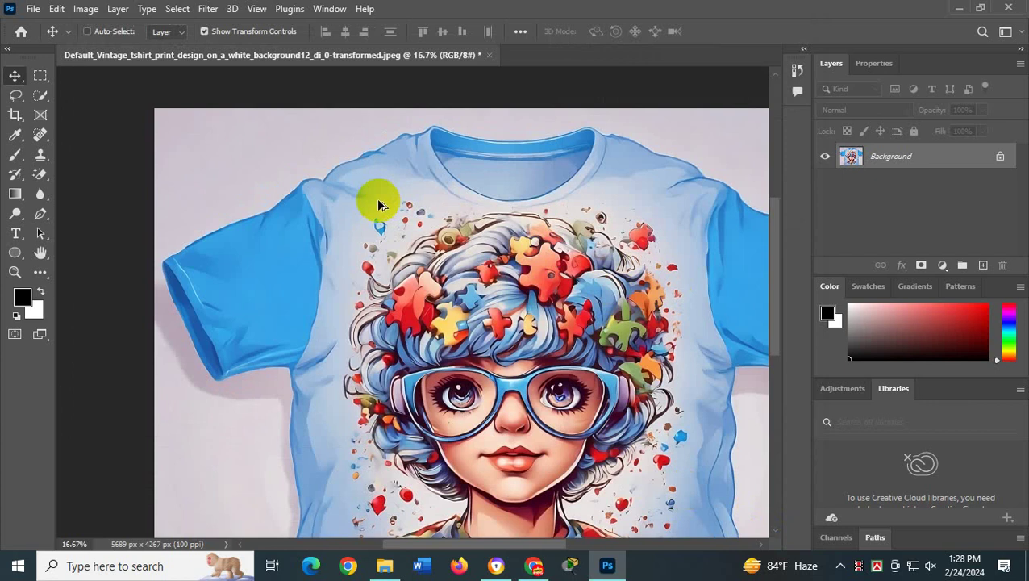
key("ctrl+alt+shift+s")
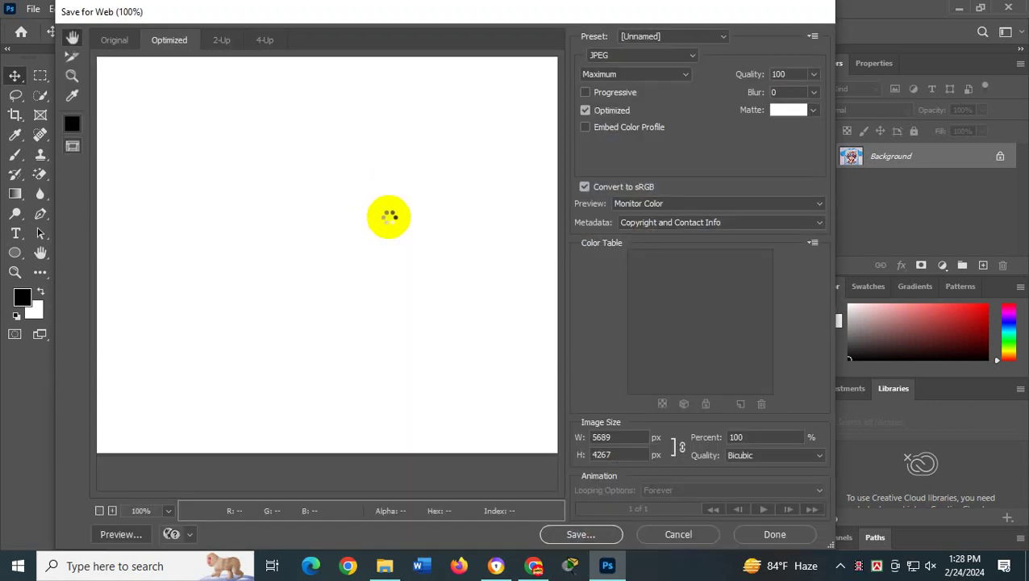
Start saving the optimized T-shirt JPEG from Save for Web.
left_click(580, 534)
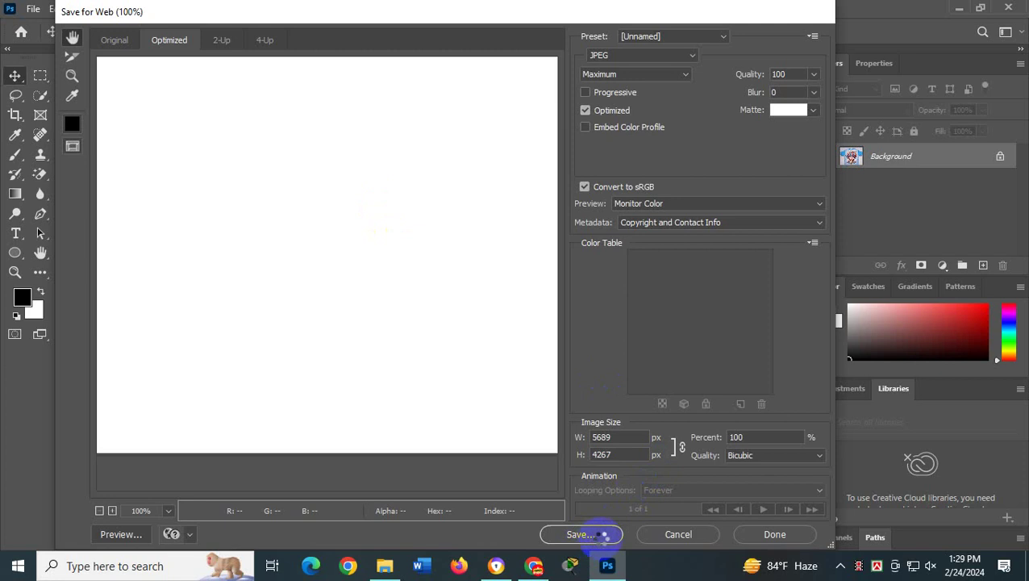
left_click(534, 564)
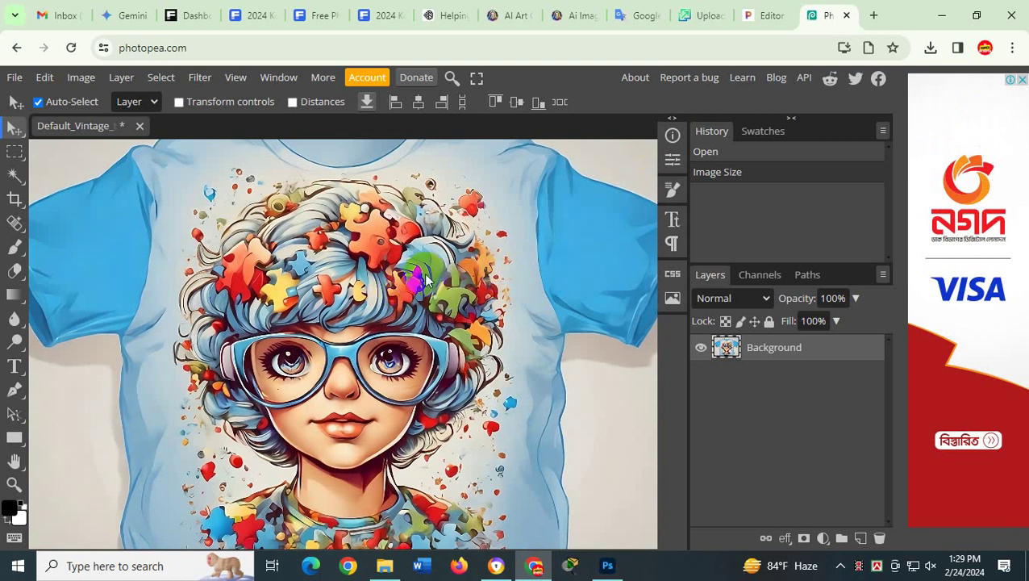
left_click(611, 566)
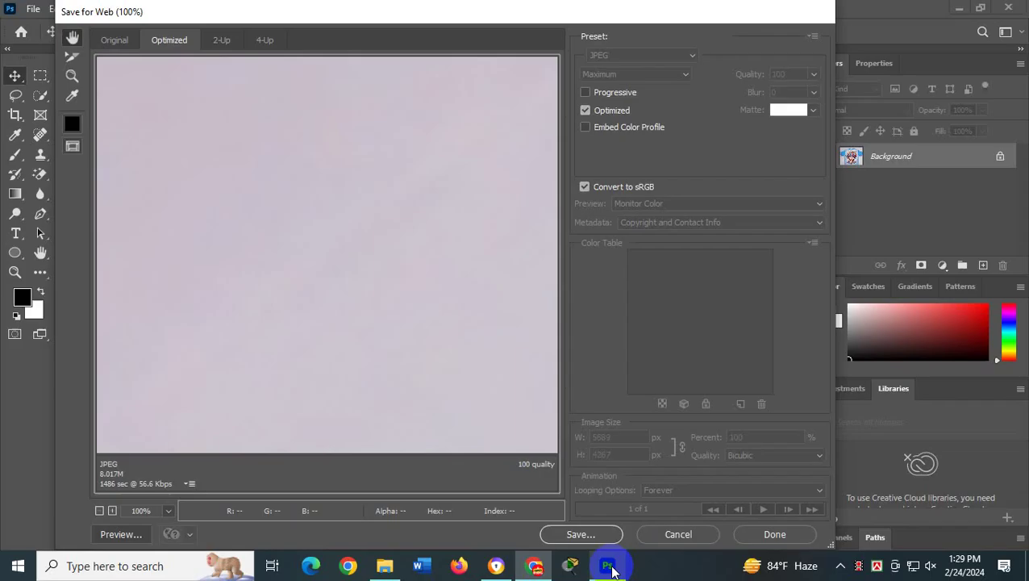
left_click(579, 534)
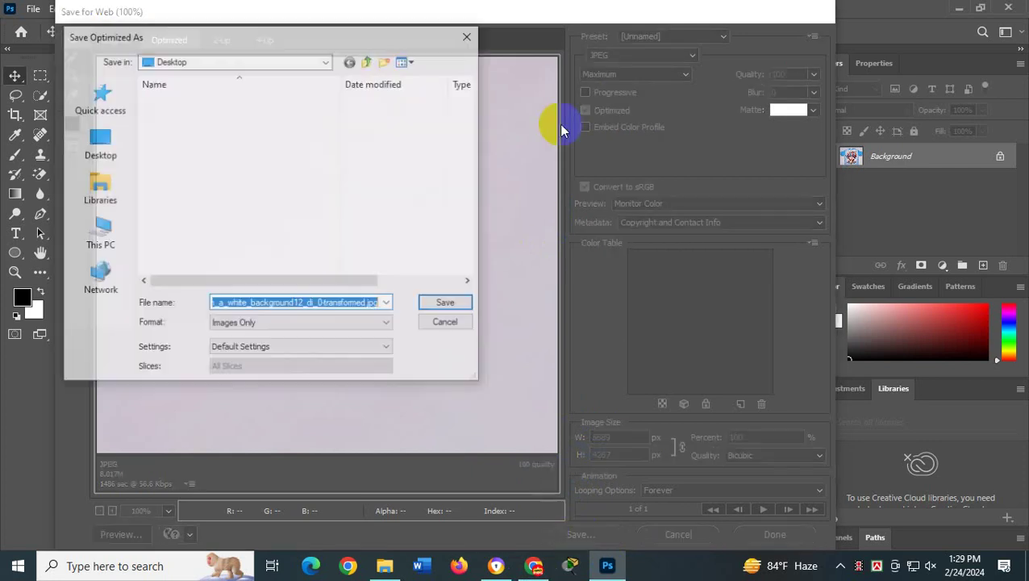
left_click(104, 161)
scroll(214, 234, "down", 2)
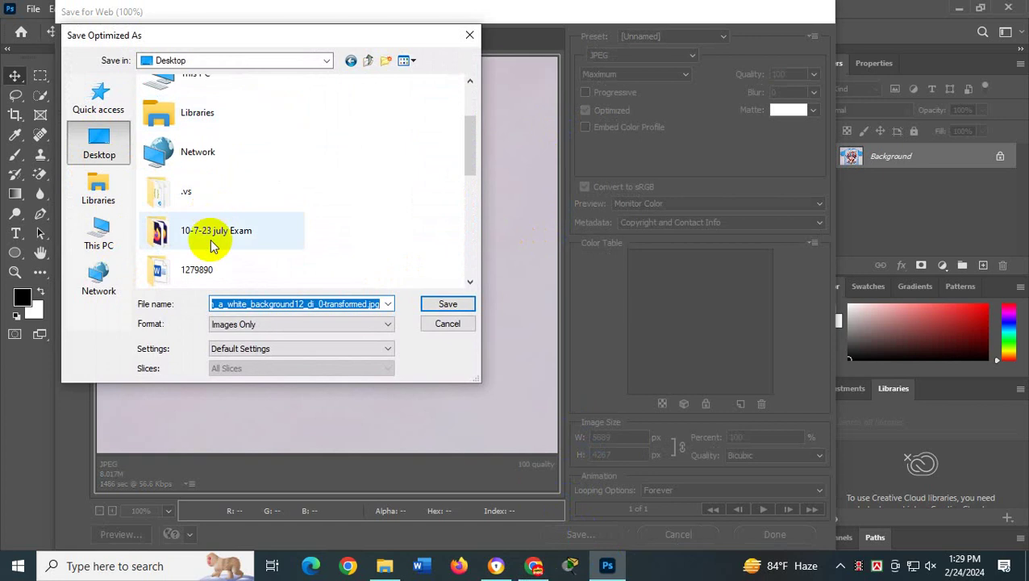
scroll(218, 206, "down", 2)
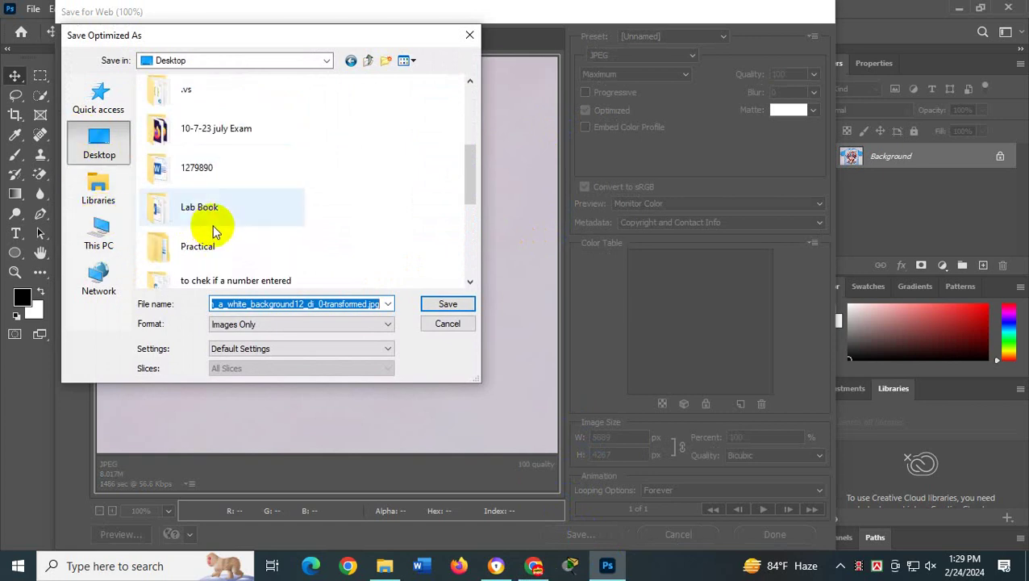
scroll(223, 188, "up", 3)
scroll(222, 166, "down", 5)
scroll(218, 172, "down", 2)
scroll(214, 177, "up", 5)
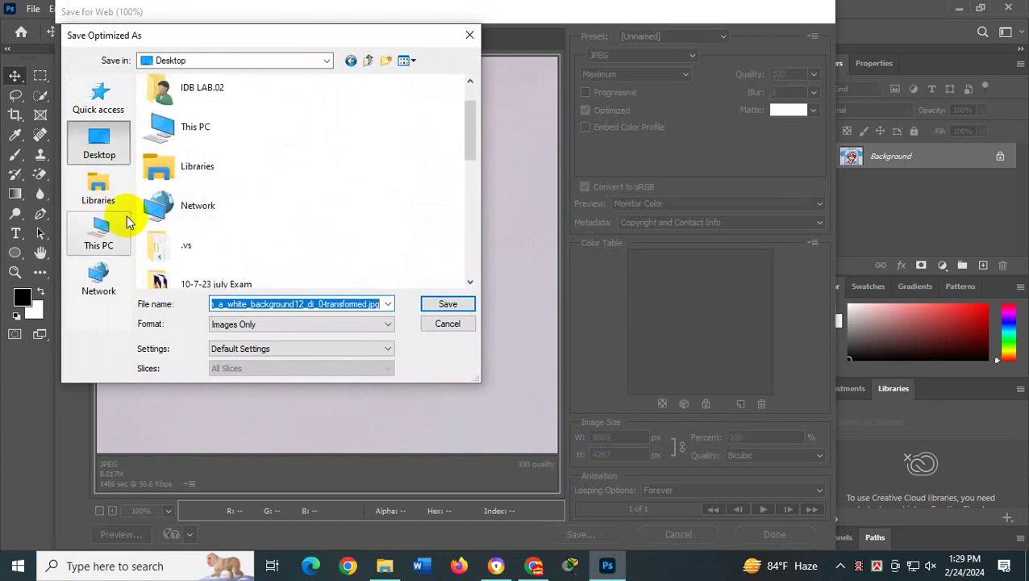
Save the optimized T-shirt JPEG in the Downloads folder under the suggested file name.
left_click(99, 234)
double_click(216, 232)
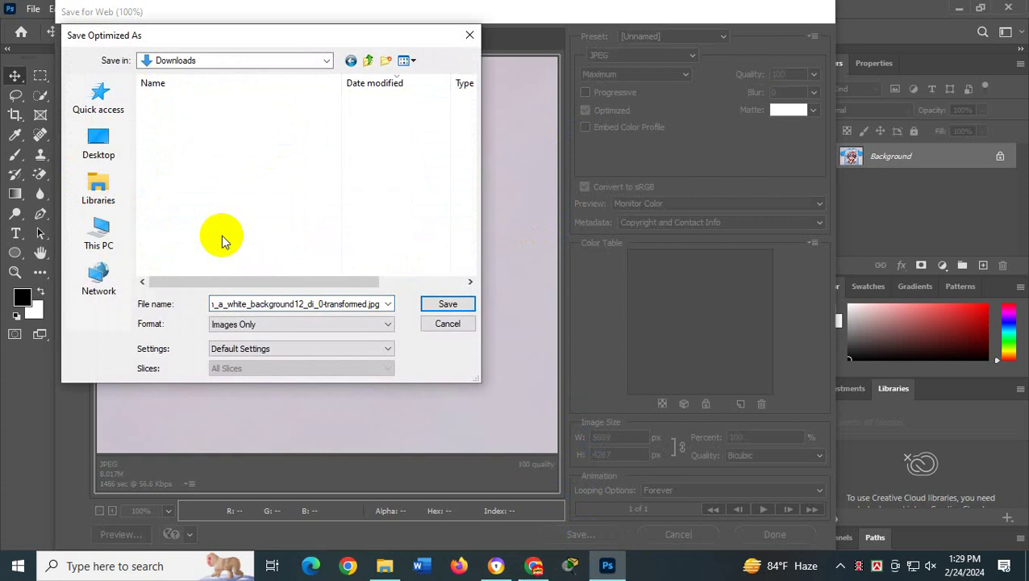
left_click(446, 306)
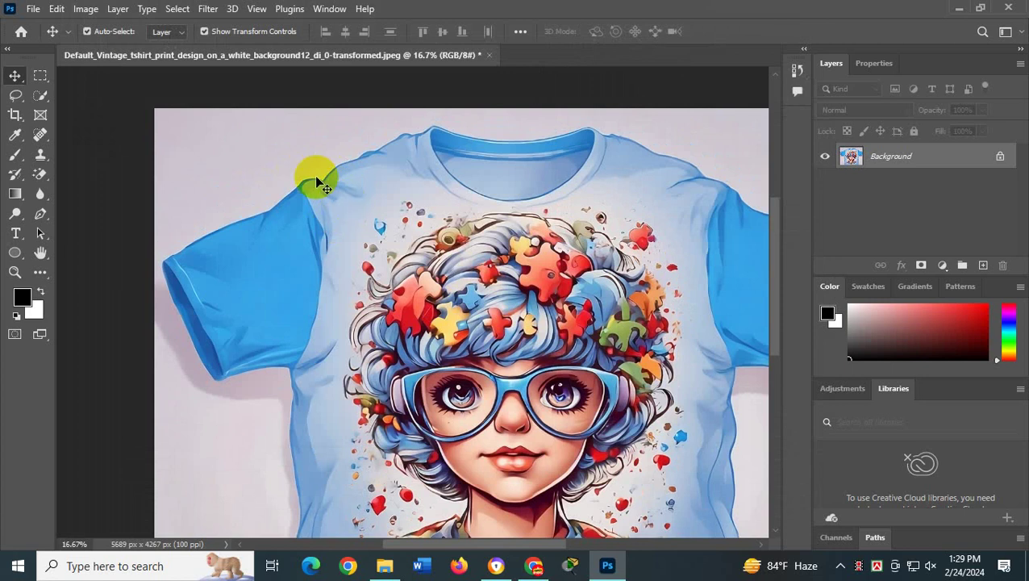
Switch to File Explorer, open the exported T-shirt JPEG from Downloads and inspect its details in the Photos viewer.
scroll(524, 395, "down", 1)
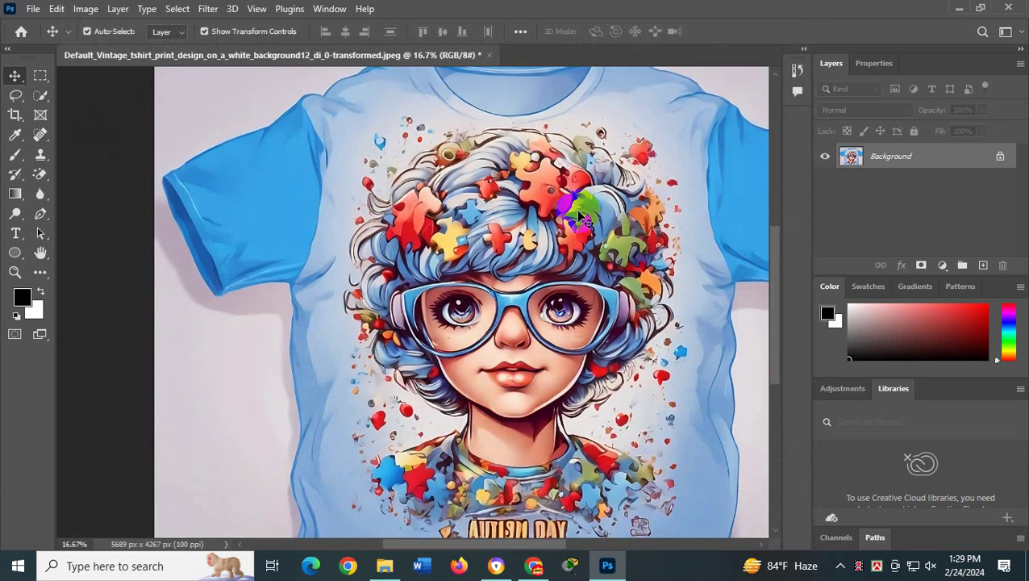
scroll(562, 347, "down", 2)
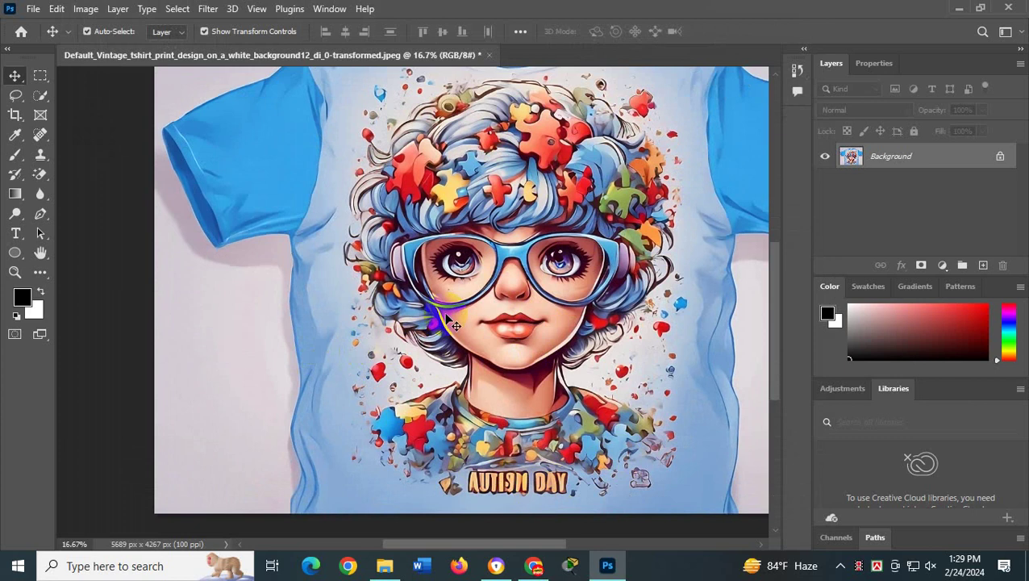
left_click(386, 567)
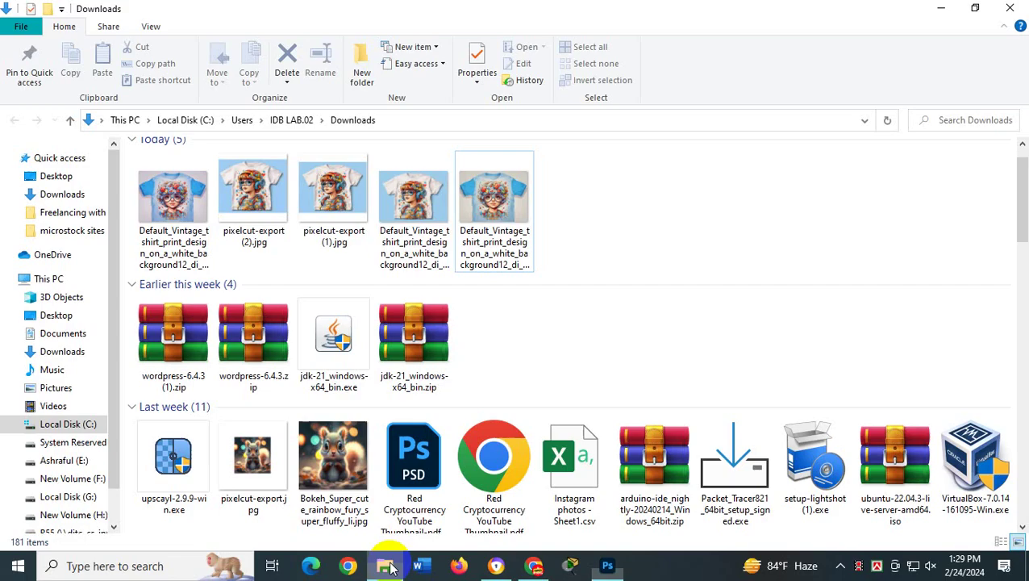
left_click(172, 215)
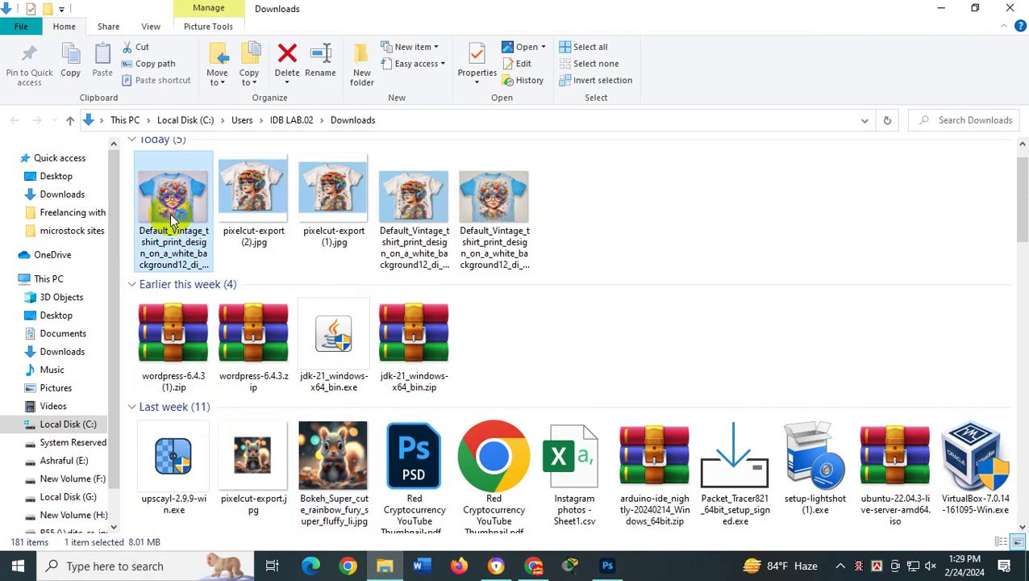
double_click(170, 216)
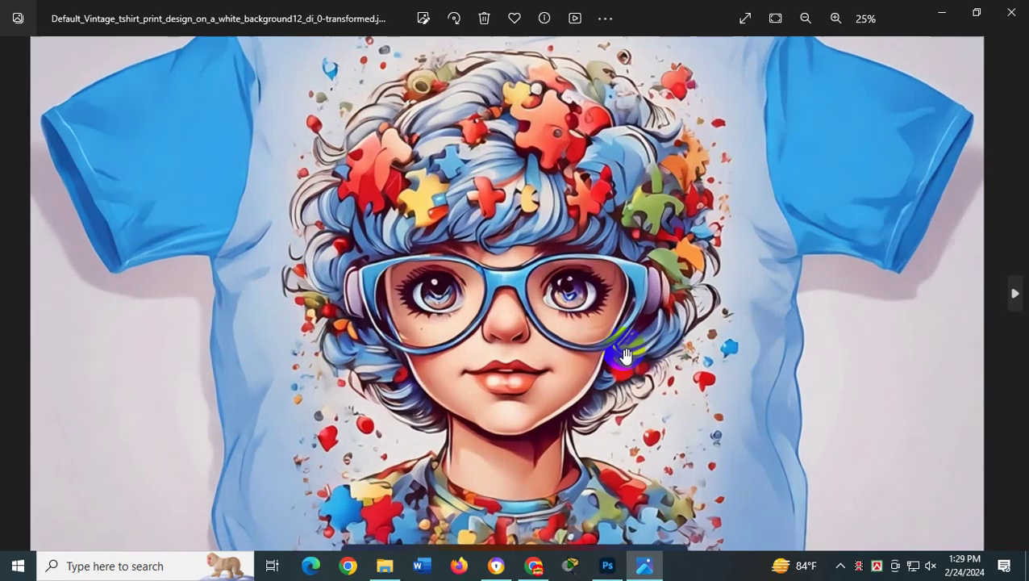
scroll(626, 355, "up", 2)
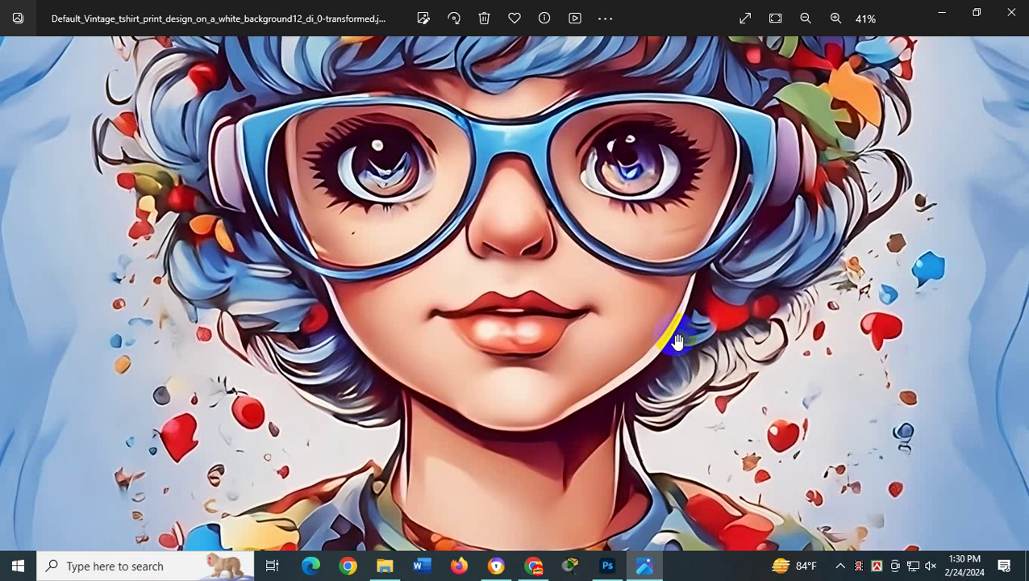
Switch to the Google Docs notes and read the section on offpage SEO before uploading to Freepik.
left_click(496, 565)
scroll(379, 368, "down", 2)
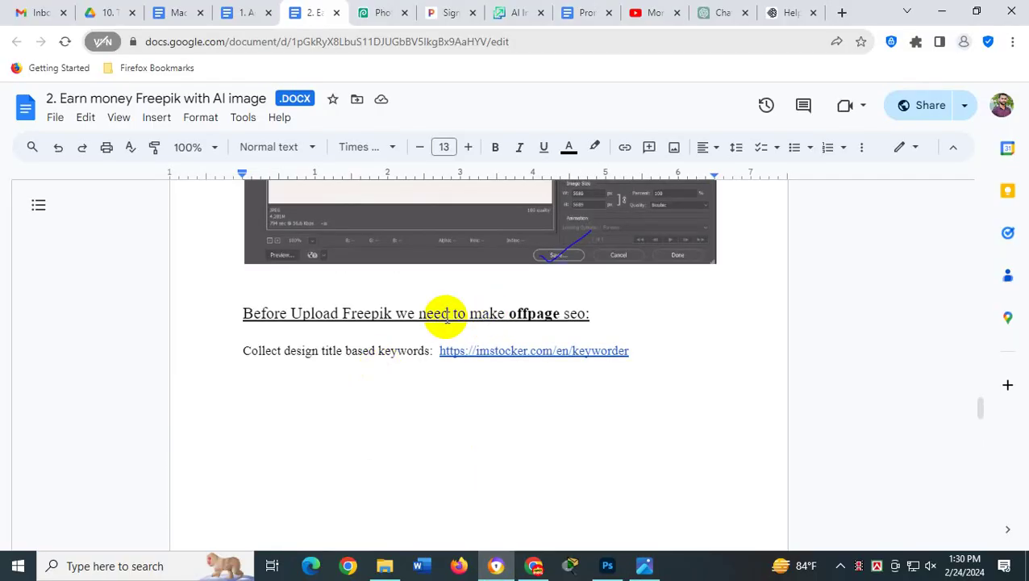
left_click_drag(292, 313, 440, 313)
scroll(494, 307, "up", 3)
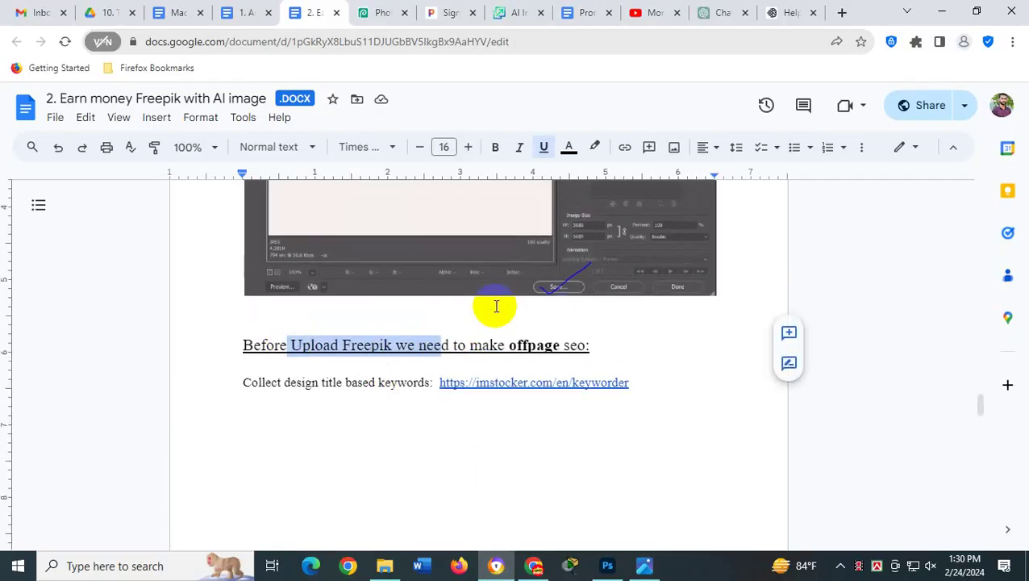
scroll(495, 305, "up", 1)
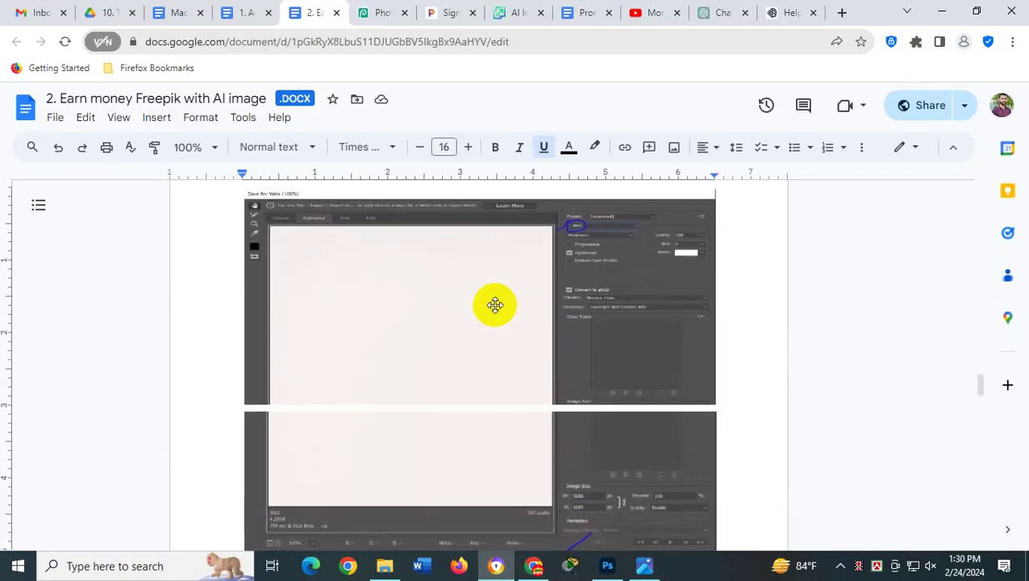